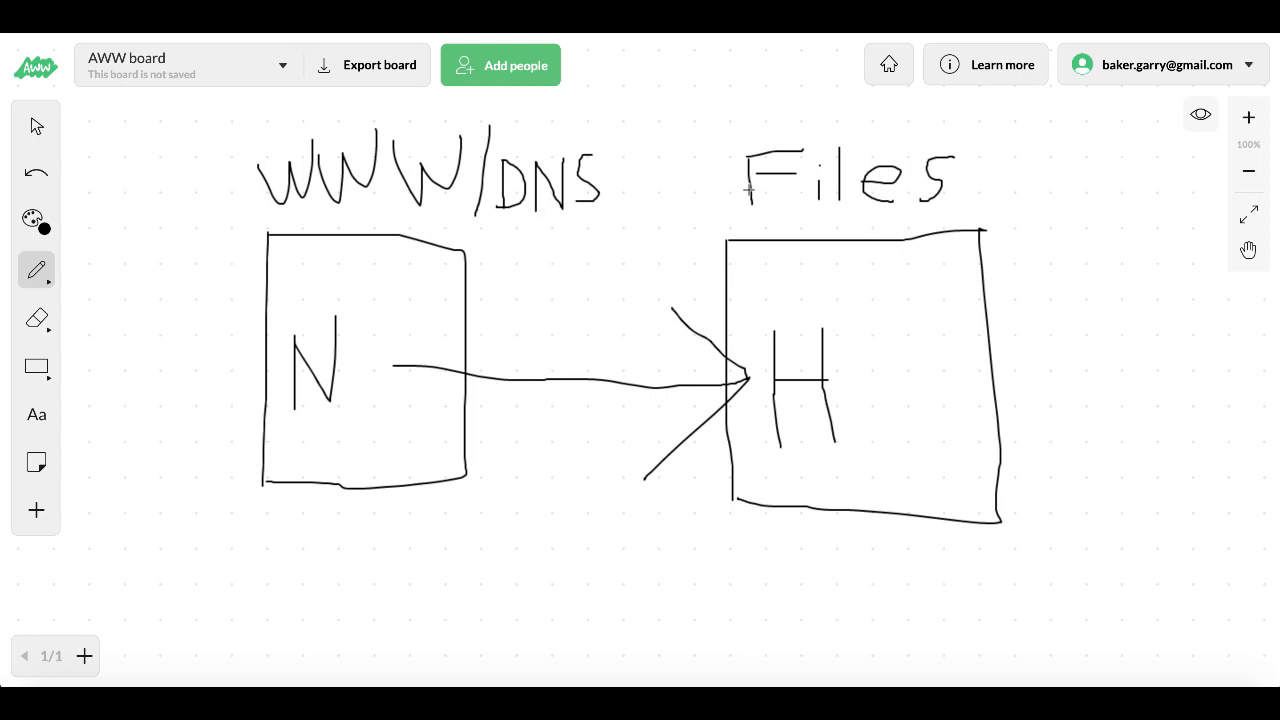
- Circle the Files label in AWW Board with a freehand pen stroke
mouse_move(726, 130)
left_mouse_down()
mouse_move(786, 220)
mouse_move(937, 206)
mouse_move(955, 157)
mouse_move(816, 126)
mouse_move(727, 130)
left_mouse_up()
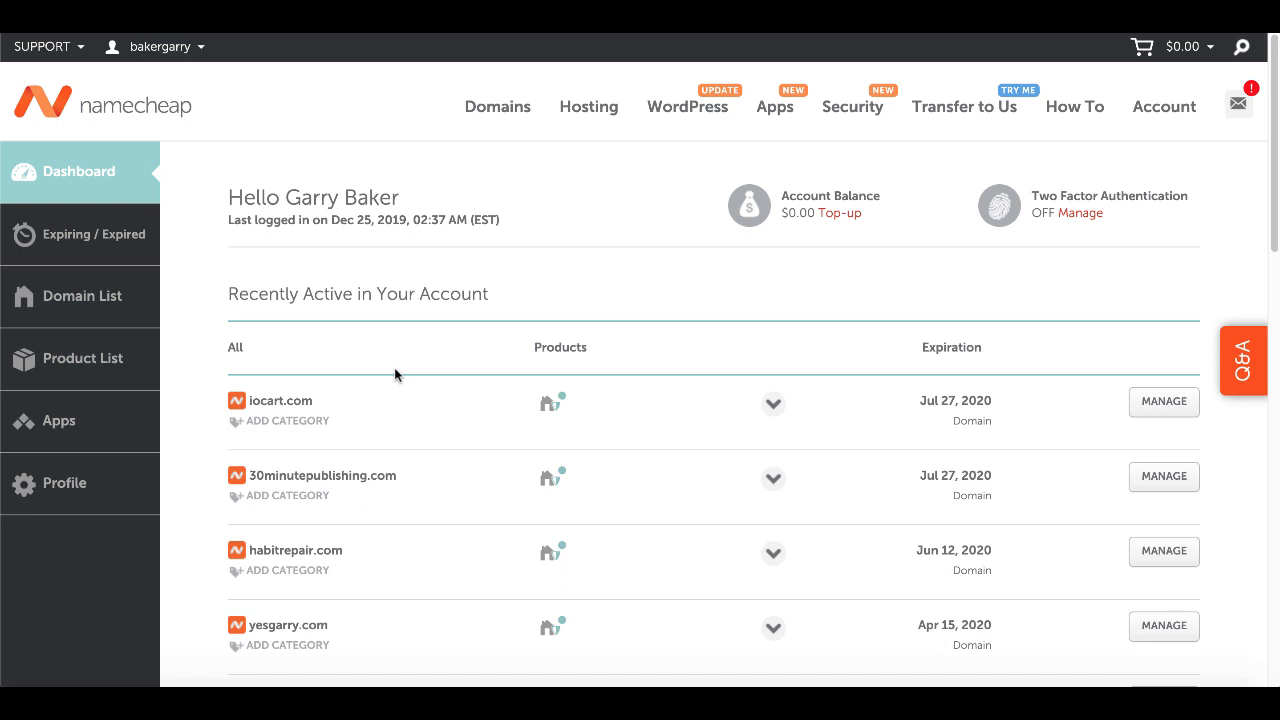
- Open 30minutepublishing.com's Namecheap settings and scroll down to its custom nameservers
scroll(394, 368, "down", 2)
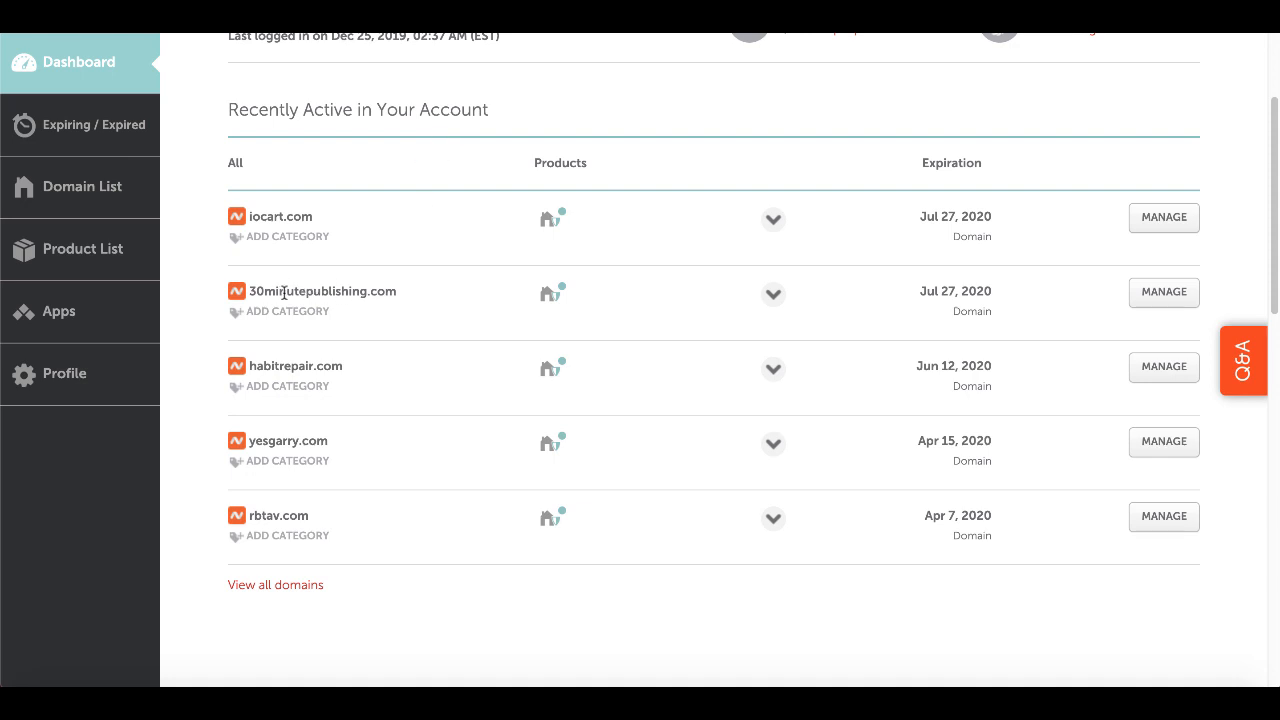
scroll(394, 311, "up", 2)
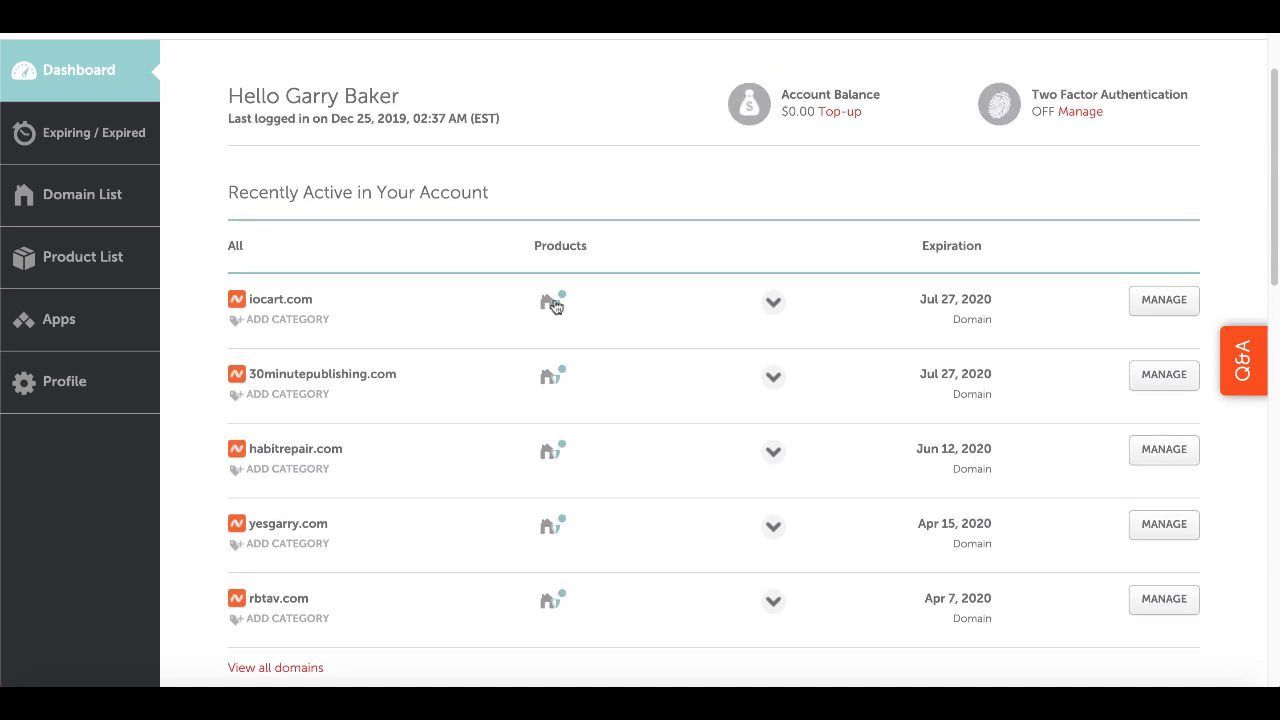
left_click(1160, 380)
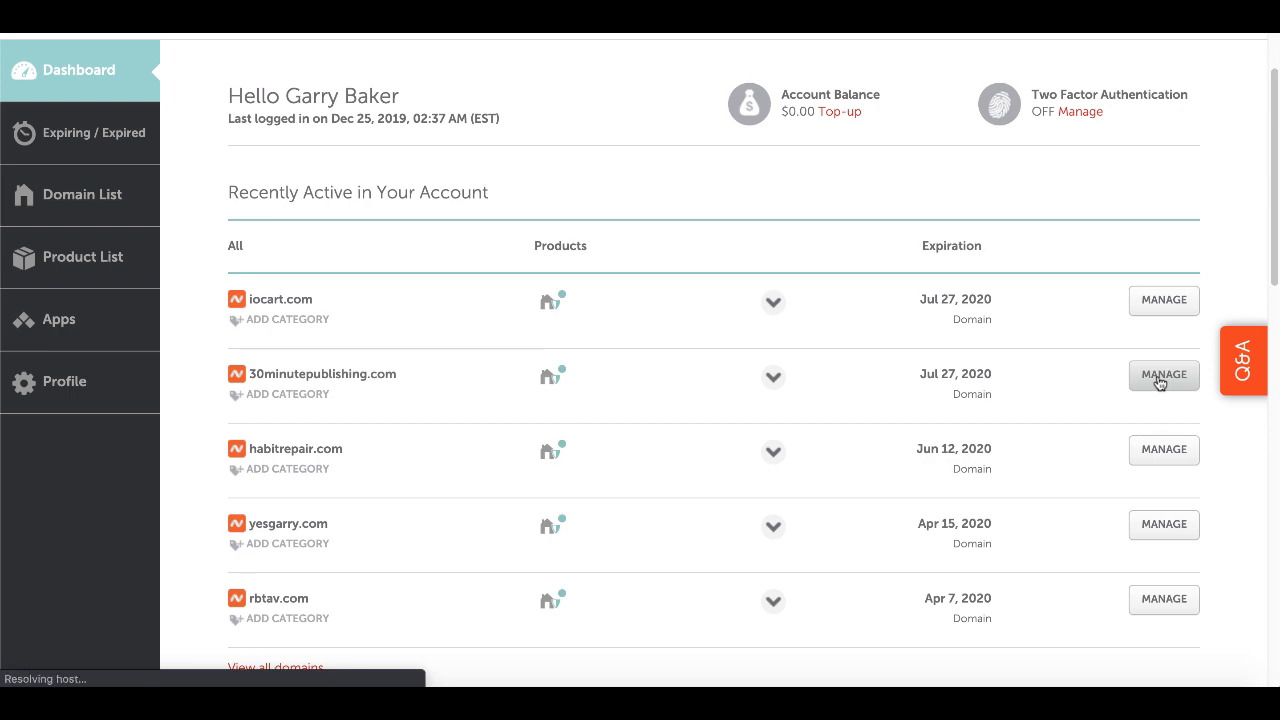
scroll(1157, 380, "down", 2)
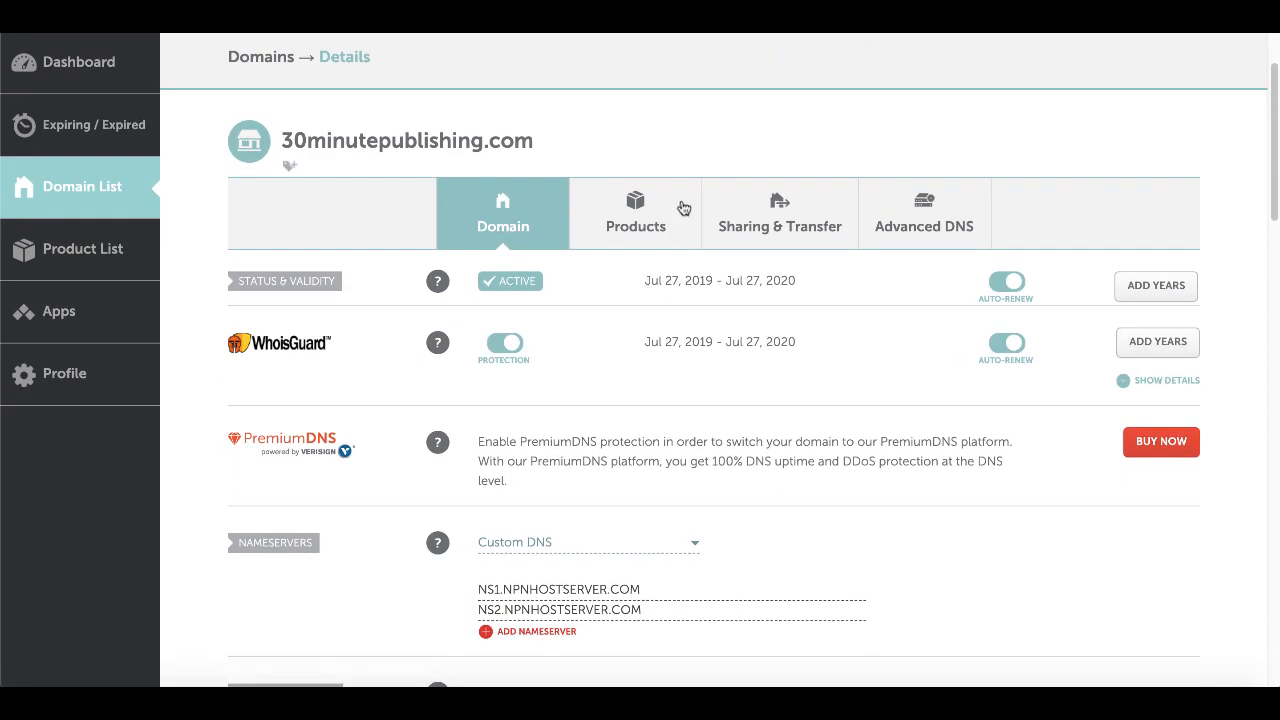
scroll(614, 371, "down", 1)
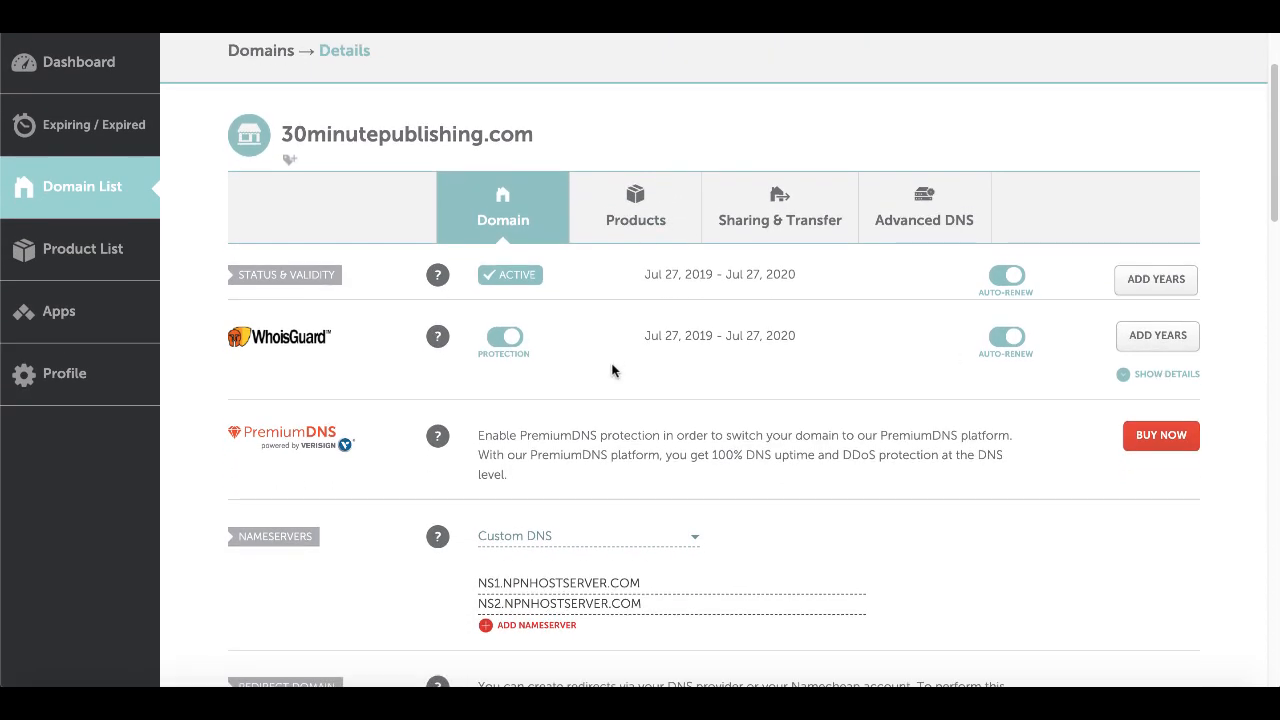
scroll(614, 371, "down", 2)
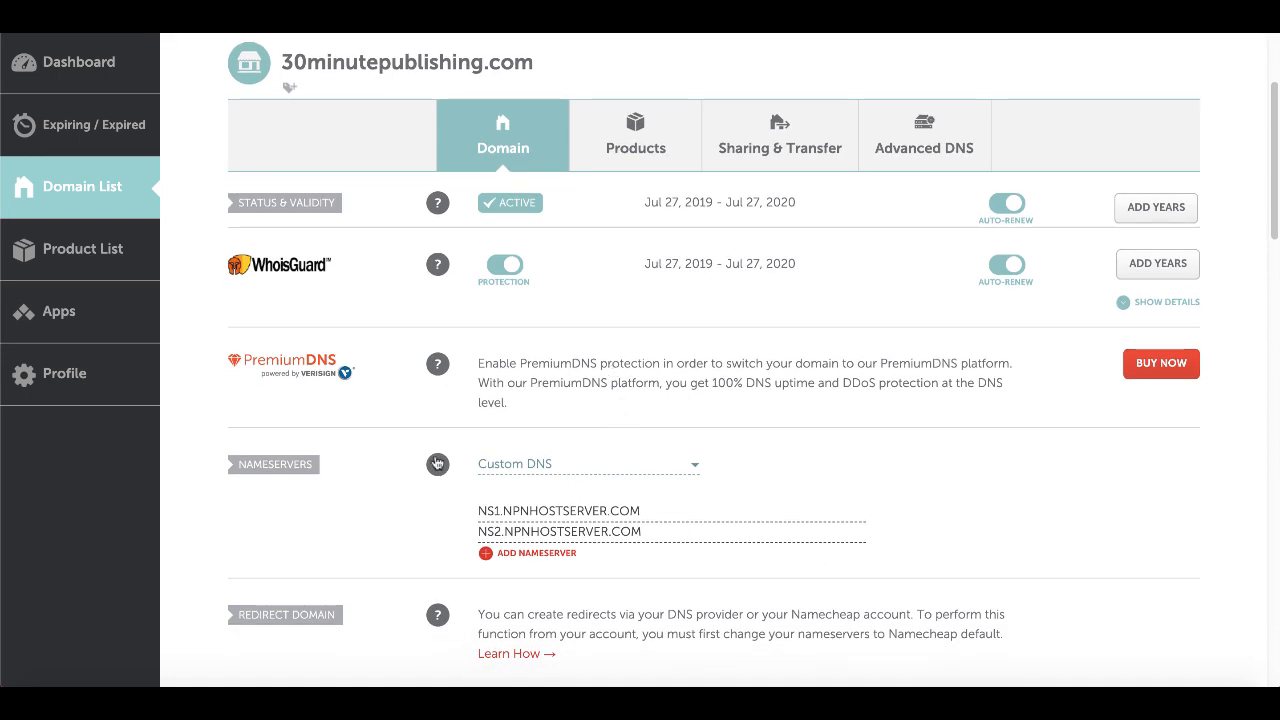
mouse_move(438, 467)
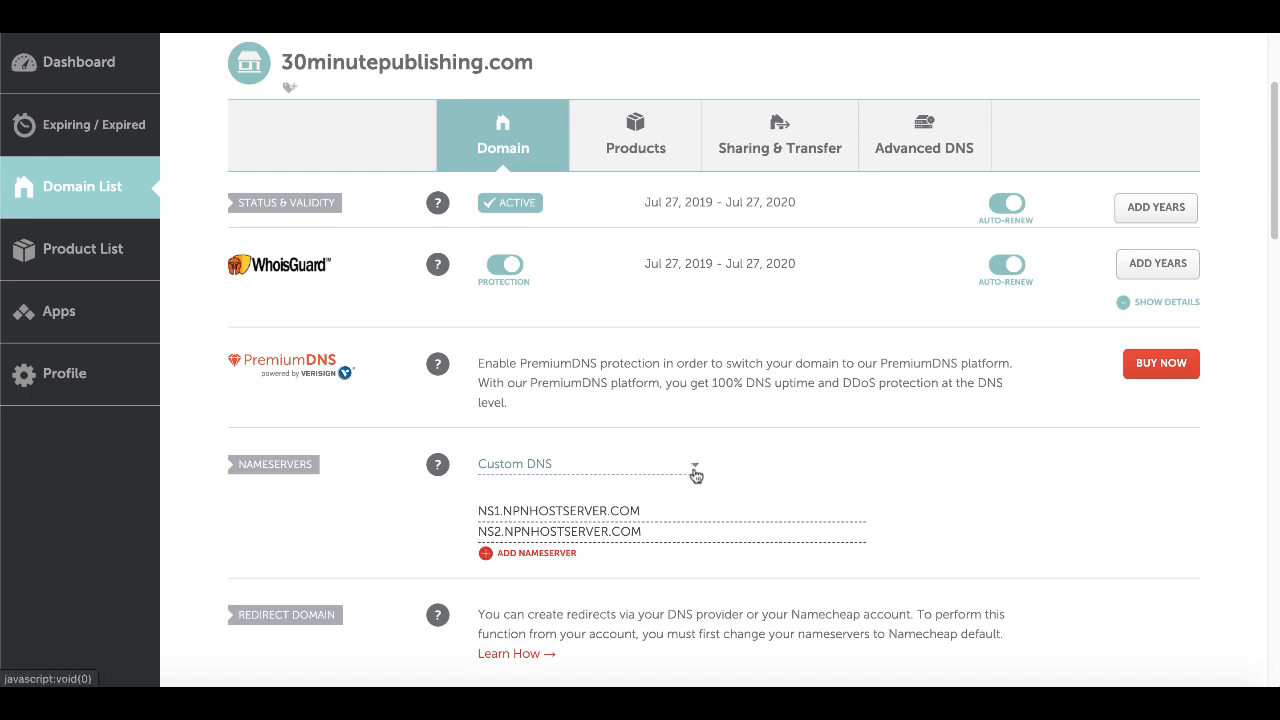
- Select the current NS1 value, then launch cPanel for the HostGator hosting package
triple_click(648, 511)
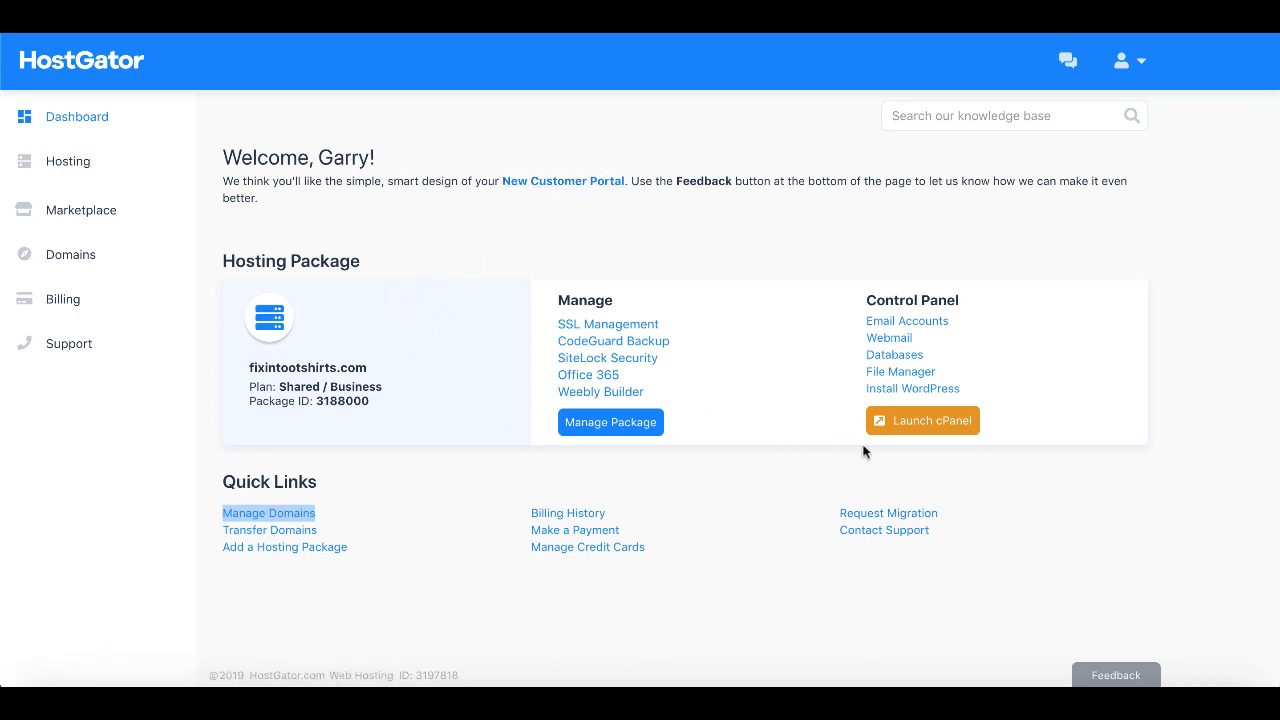
left_click(951, 425)
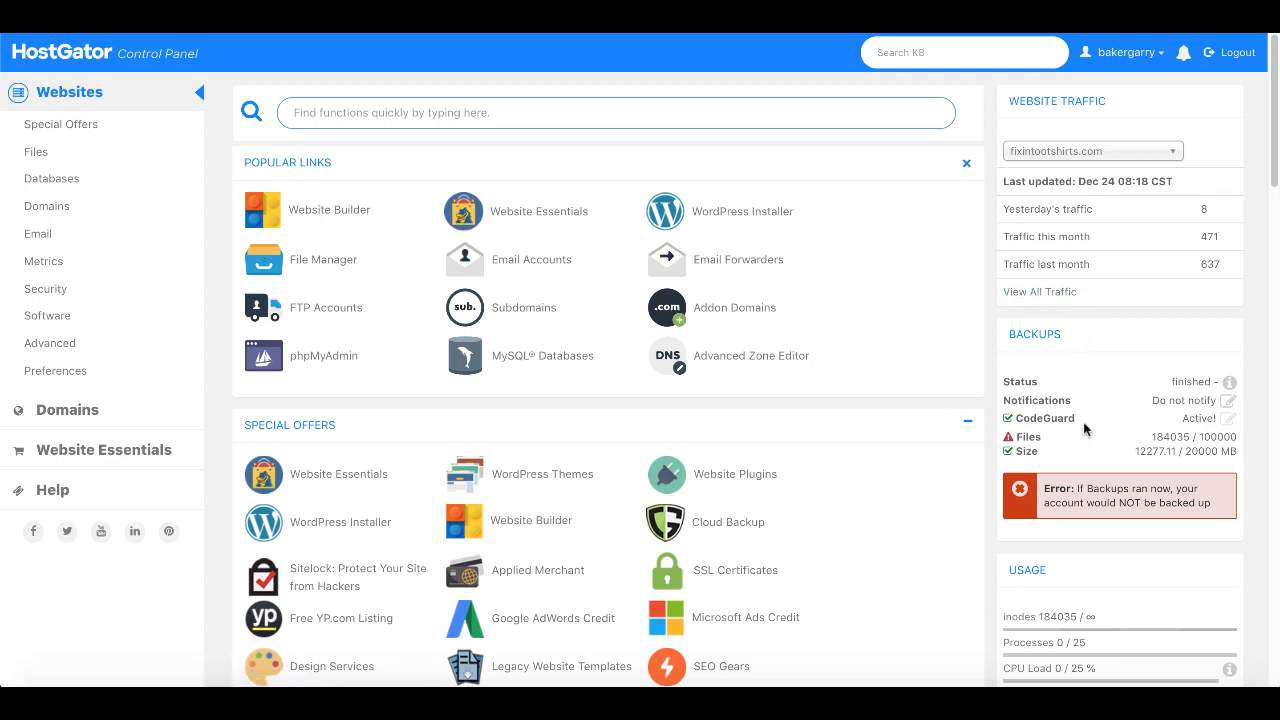
- Copy the primary nameserver ns8305.hostgator.com from cPanel's General Information section
scroll(1086, 428, "down", 3)
scroll(1086, 428, "down", 4)
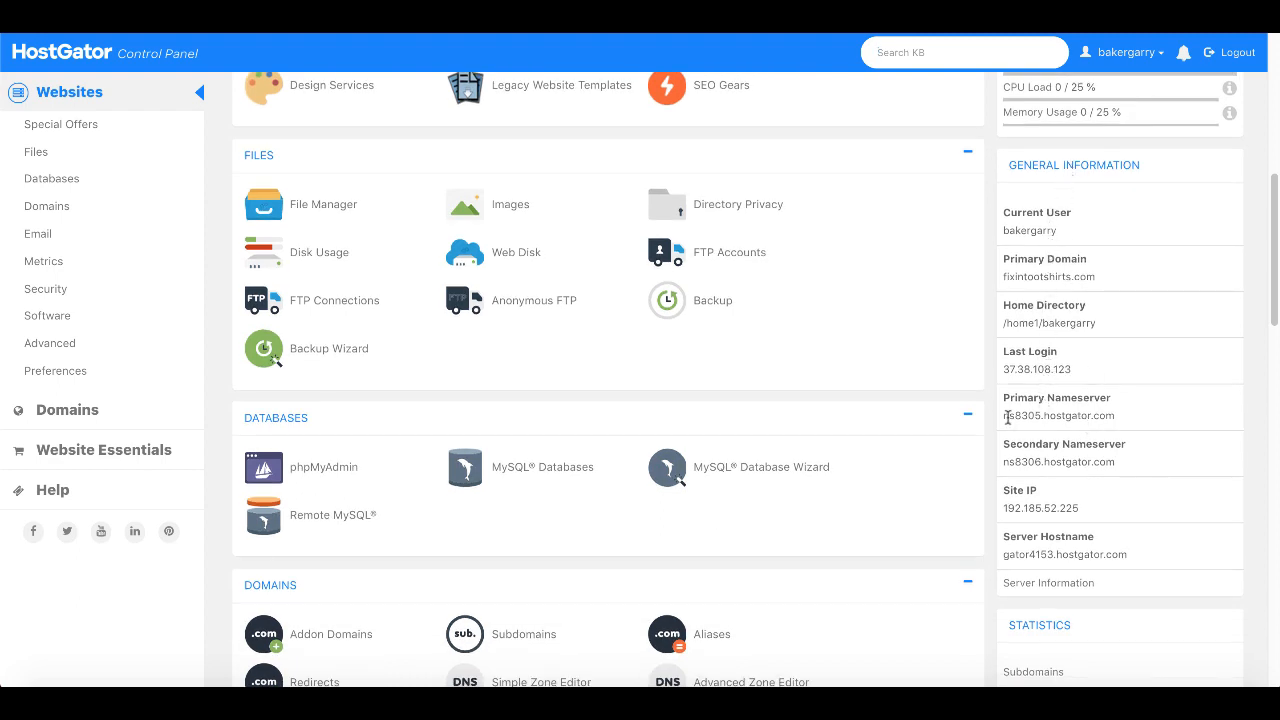
left_click_drag(1004, 416, 1113, 414)
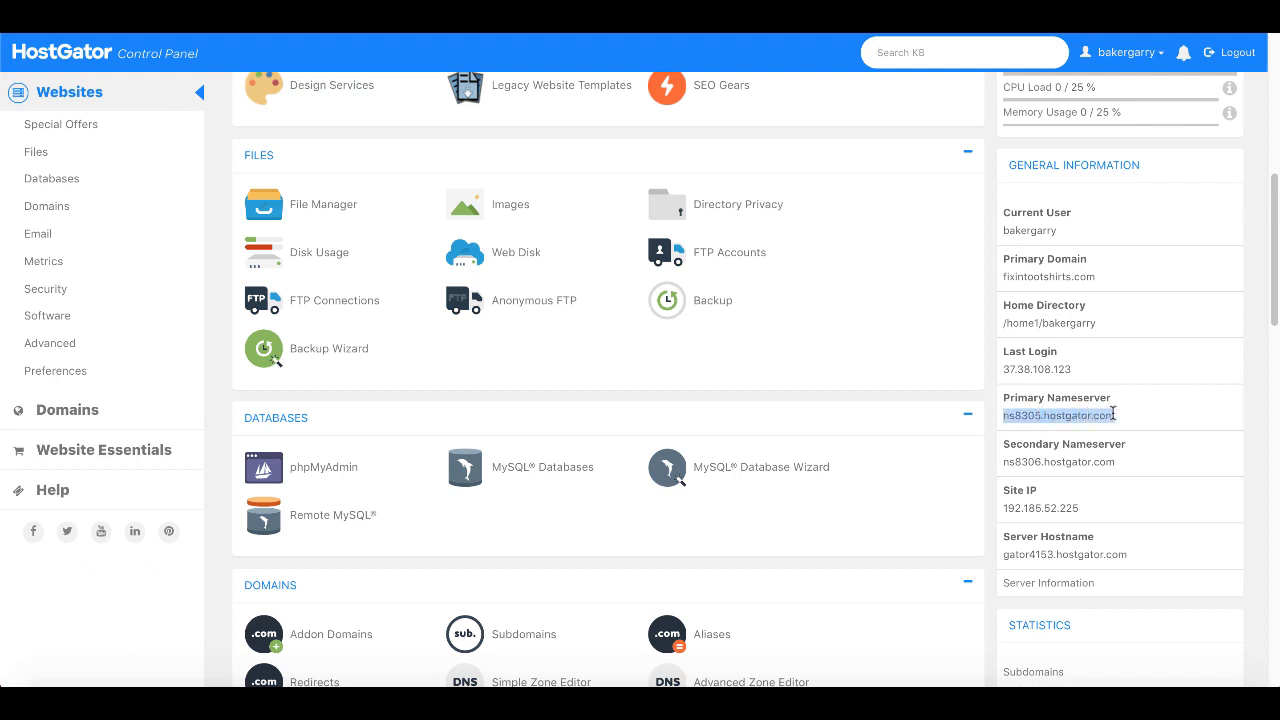
right_click(1113, 414)
left_click(1018, 453)
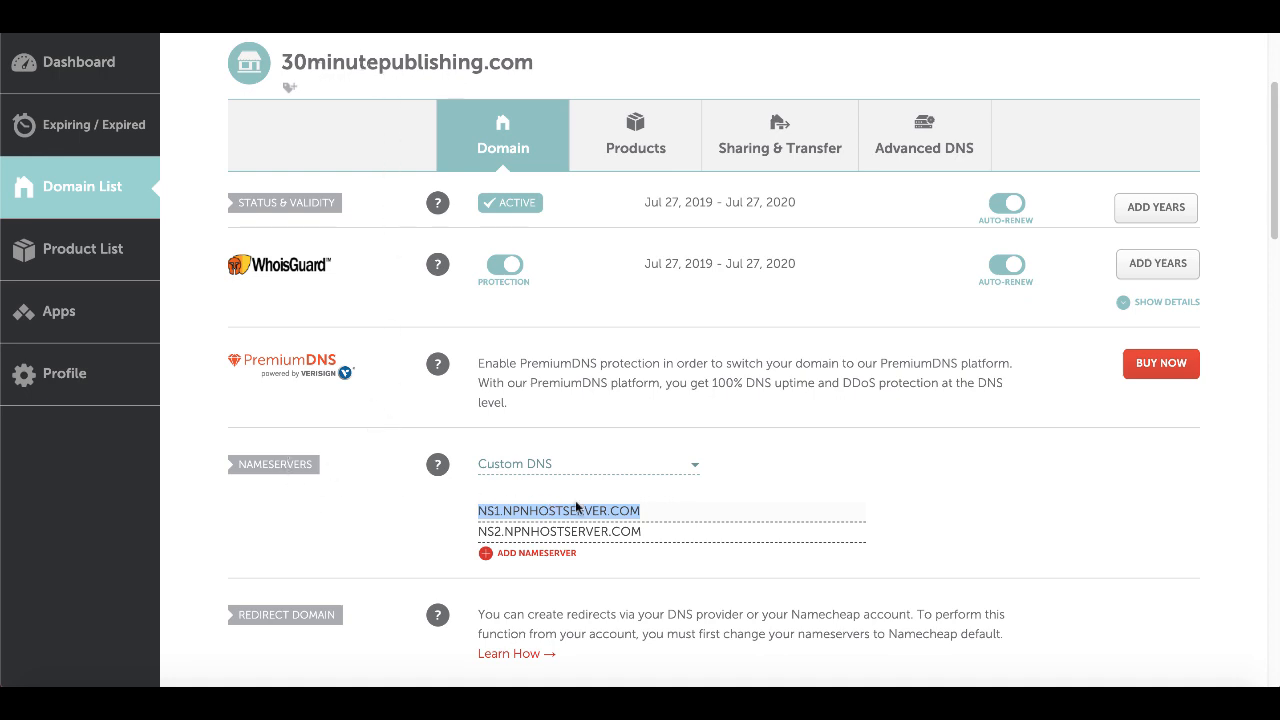
- Paste ns8305.hostgator.com into NS1 and NS2, change NS2 to ns8306, and save
left_click(654, 506)
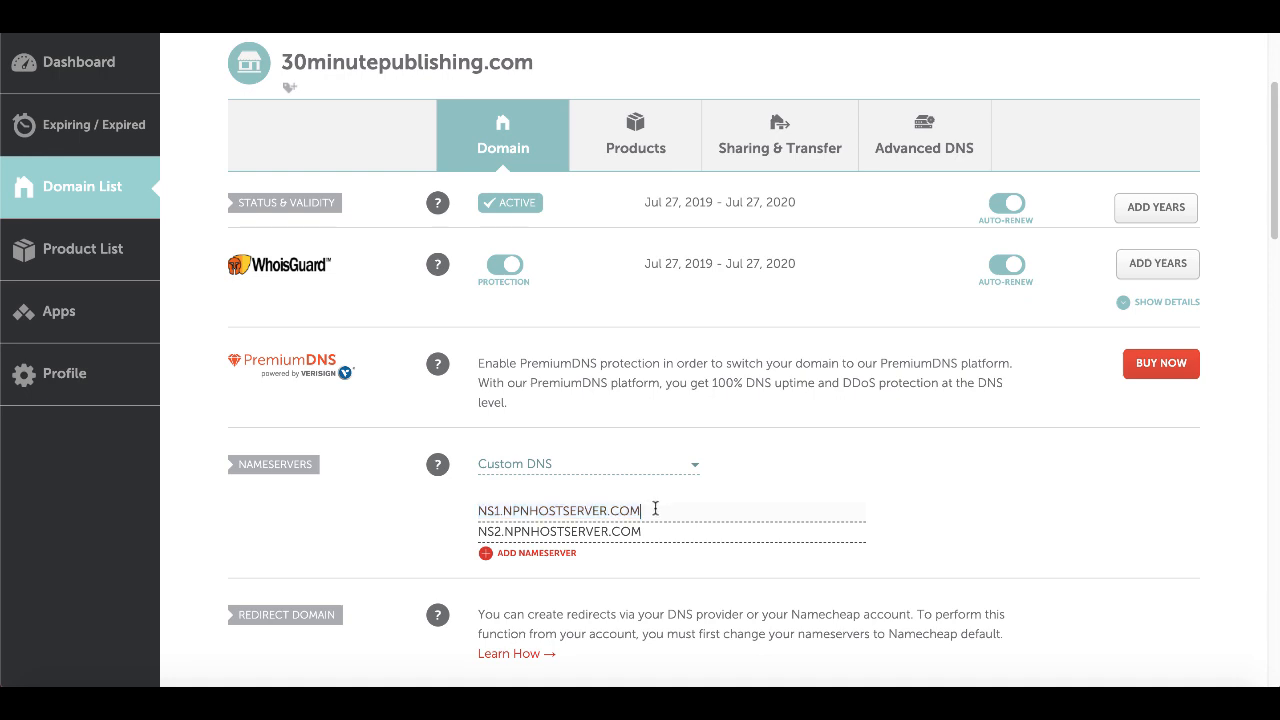
double_click(606, 512)
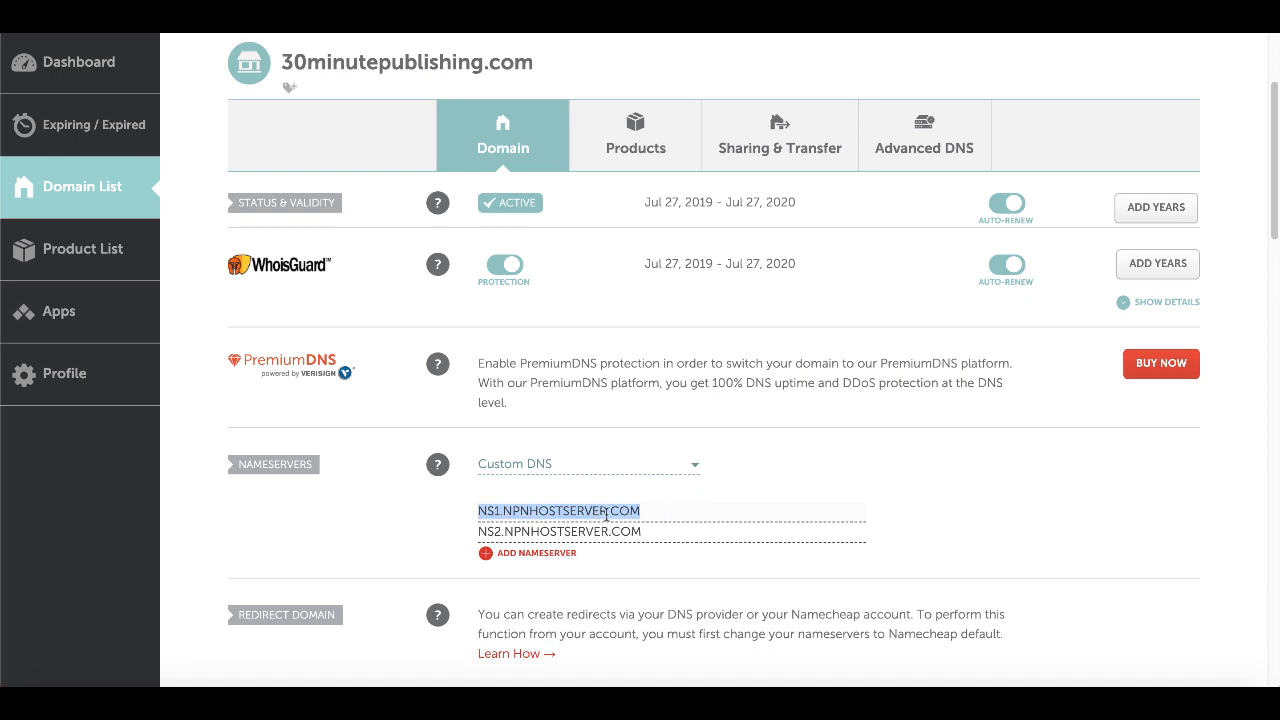
key("ctrl+v")
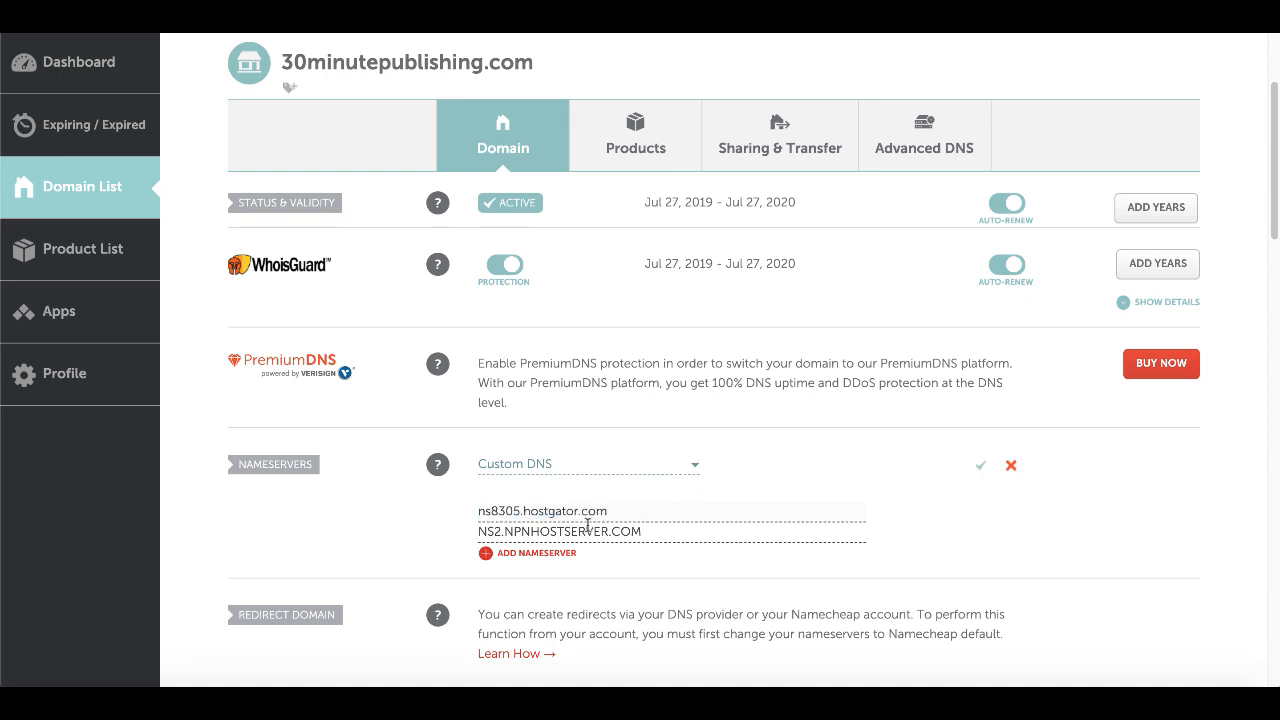
triple_click(568, 533)
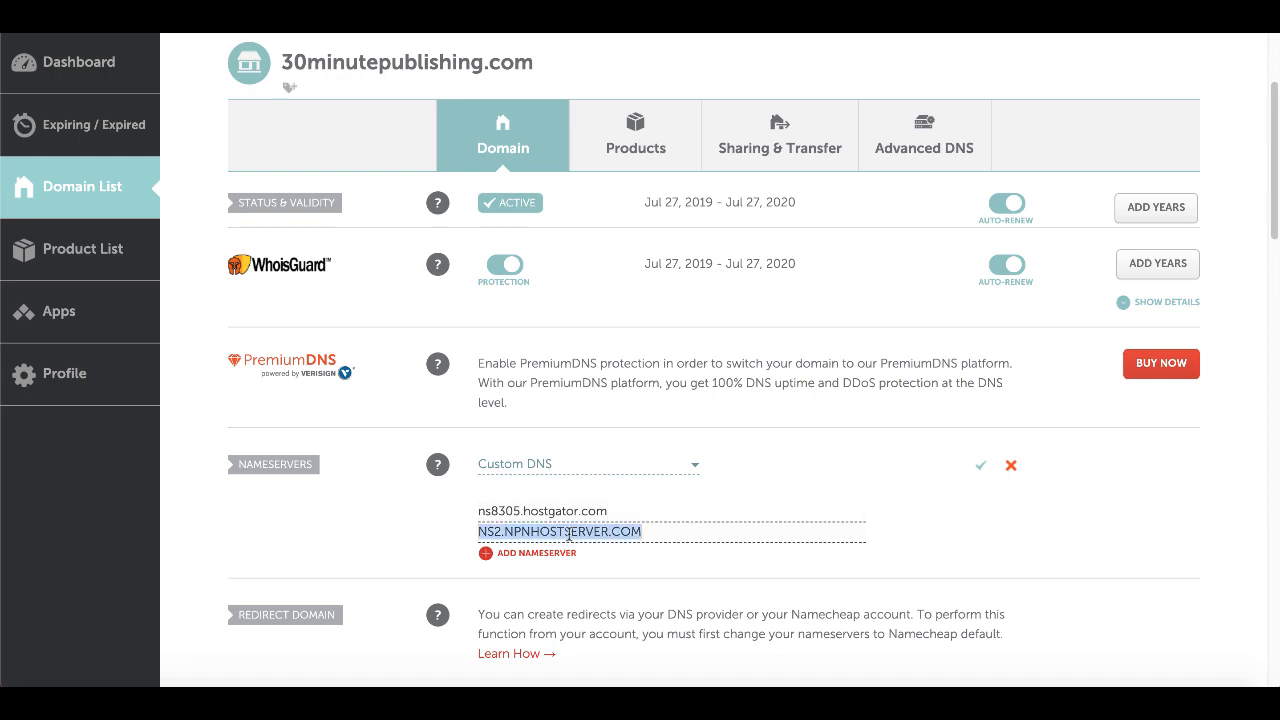
key("ctrl+v")
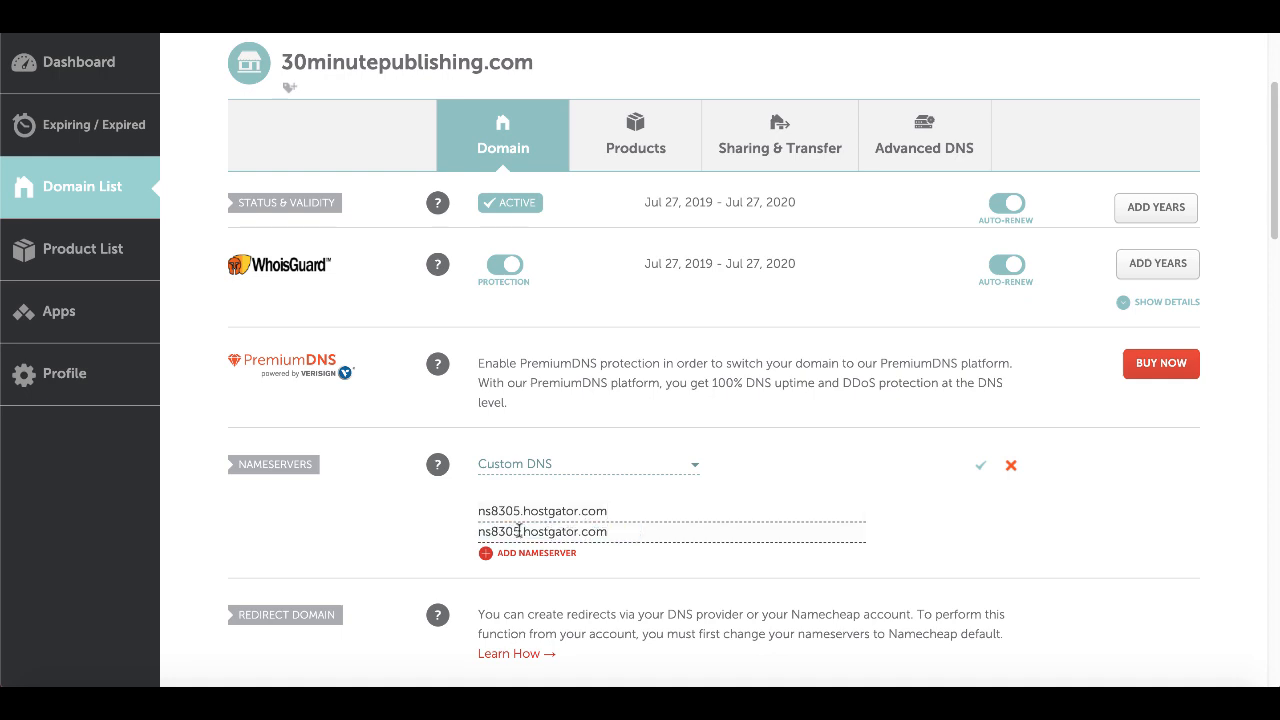
left_click(519, 531)
key("BackSpace")
type("6")
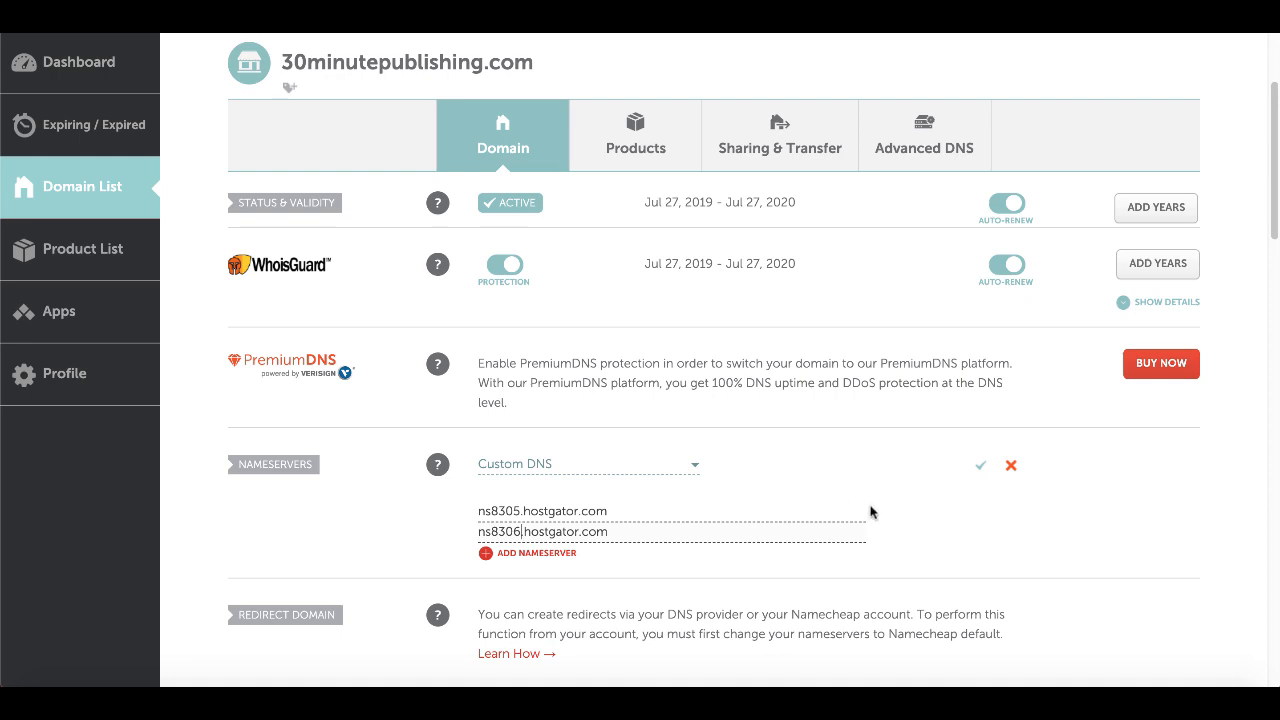
left_click(981, 470)
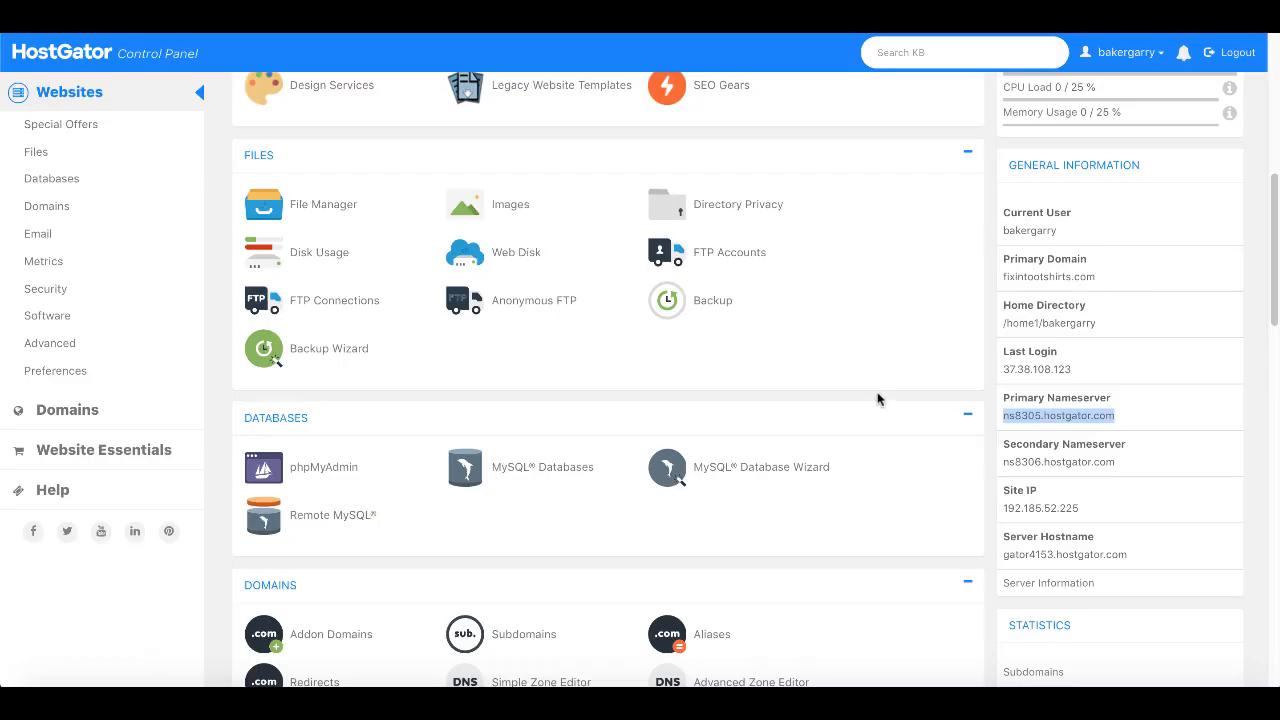
- Enter 30minutepublishing.com in Addon Domains, auto-filling subdomain 30minutepublishing and its document root
scroll(878, 399, "up", 5)
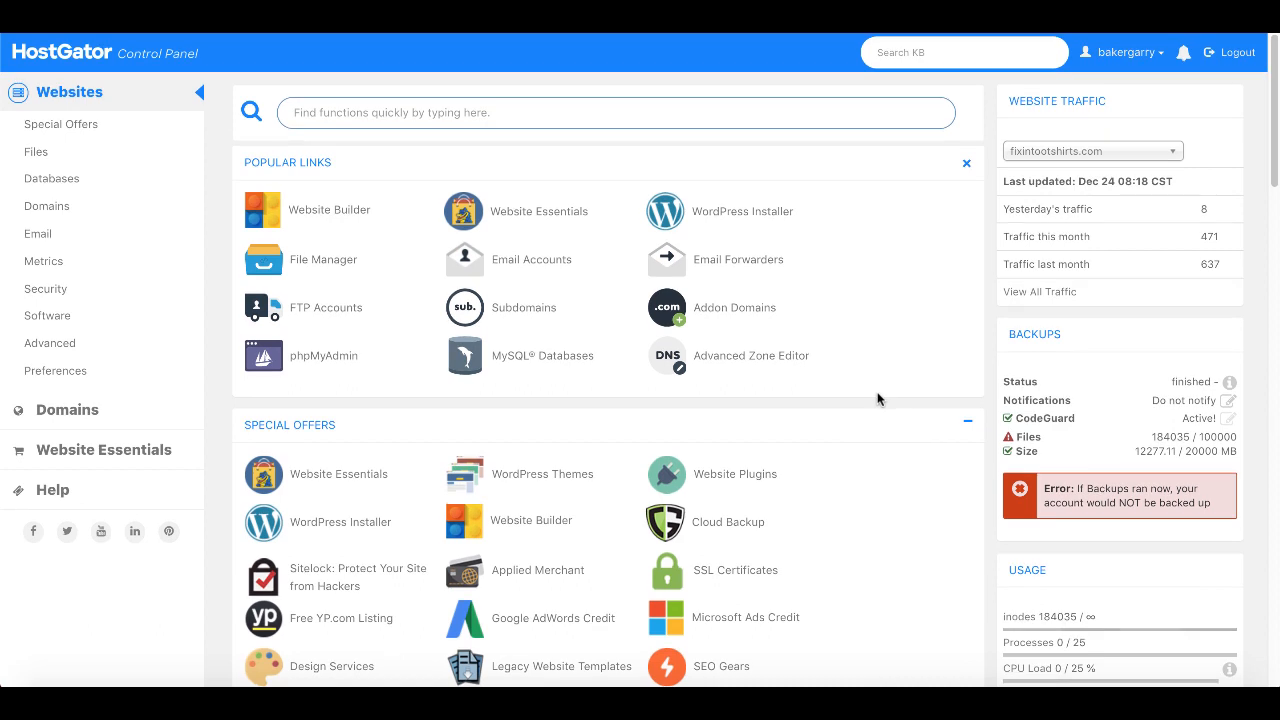
left_click(715, 312)
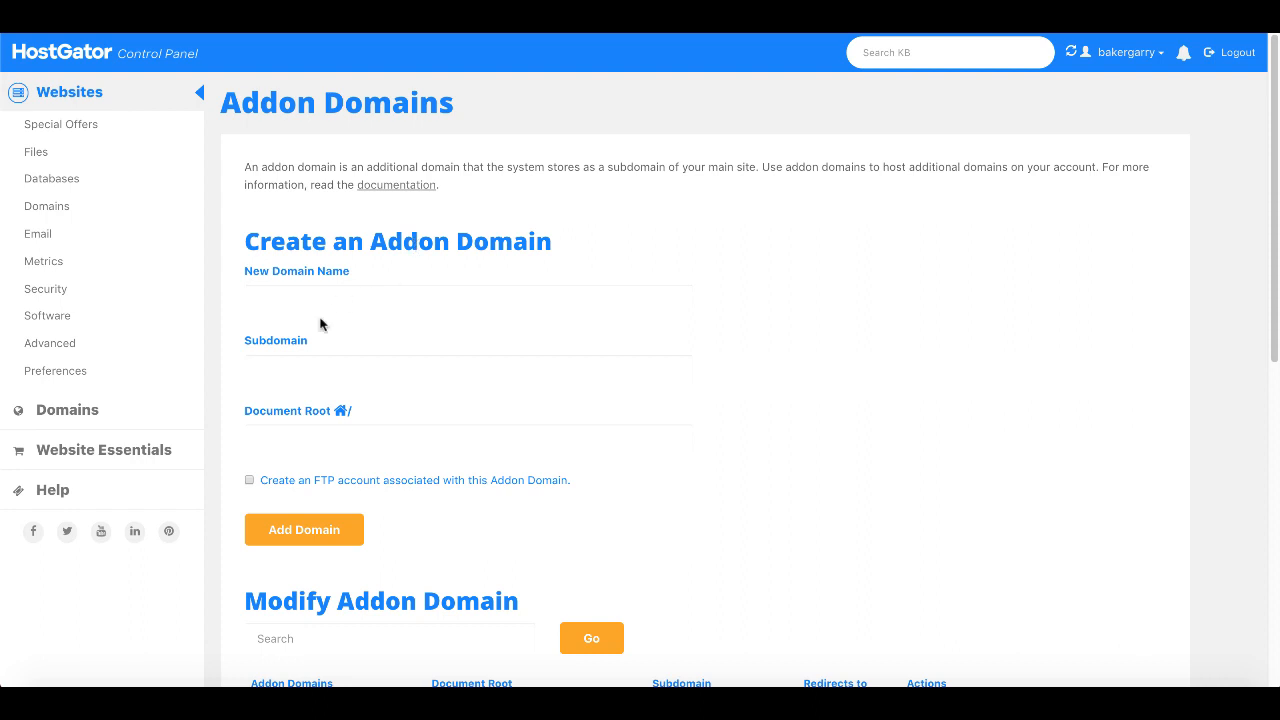
left_click(322, 268)
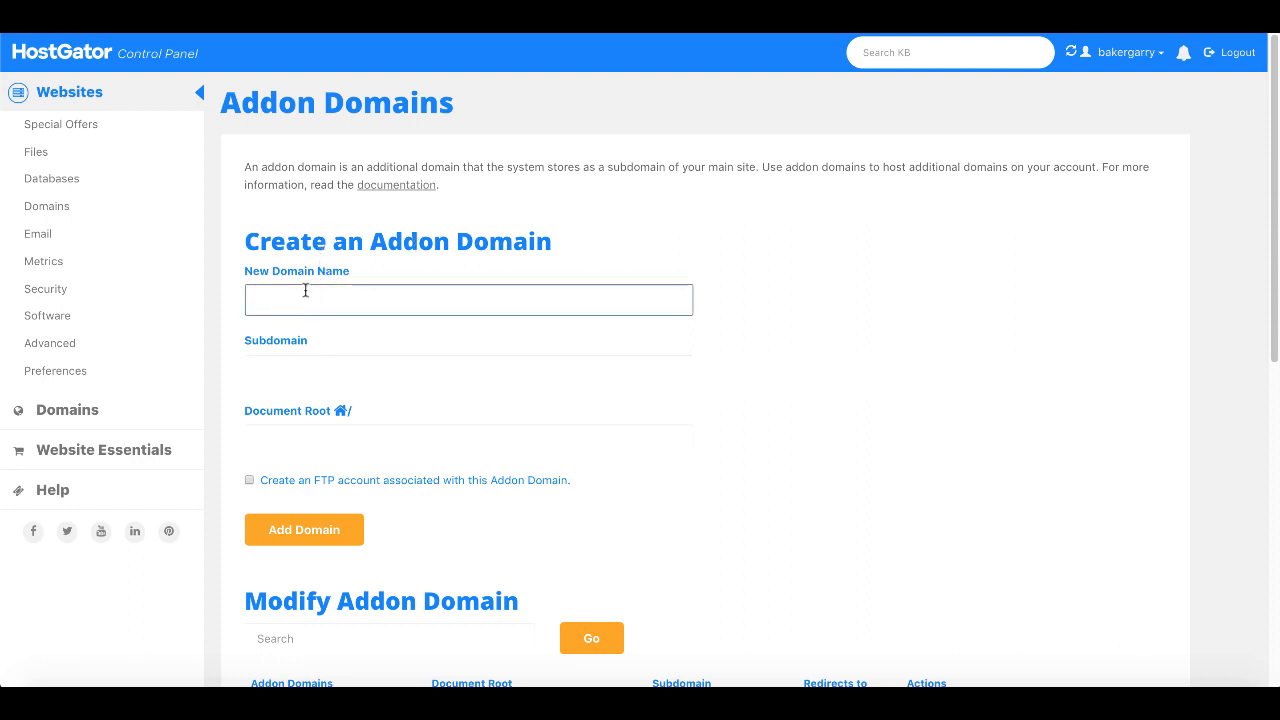
key("super+v")
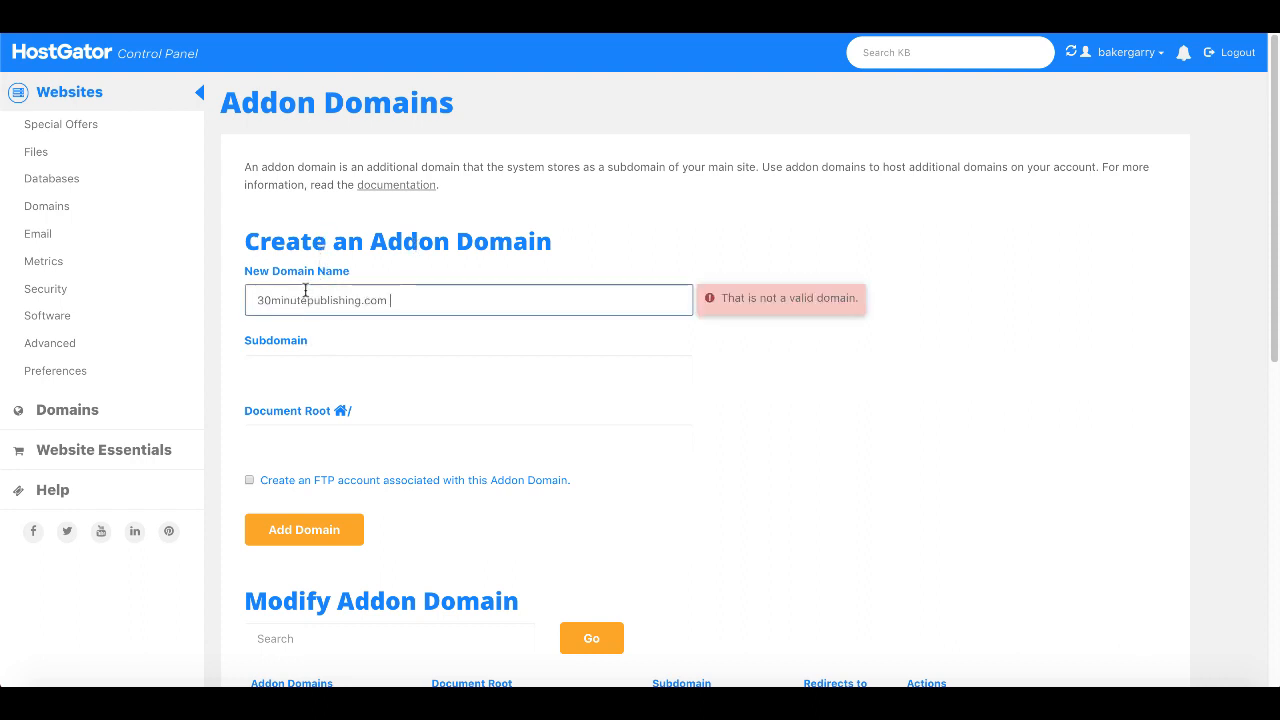
key("BackSpace")
key("BackSpace")
key("BackSpace")
key("BackSpace")
key("BackSpace")
type(".com")
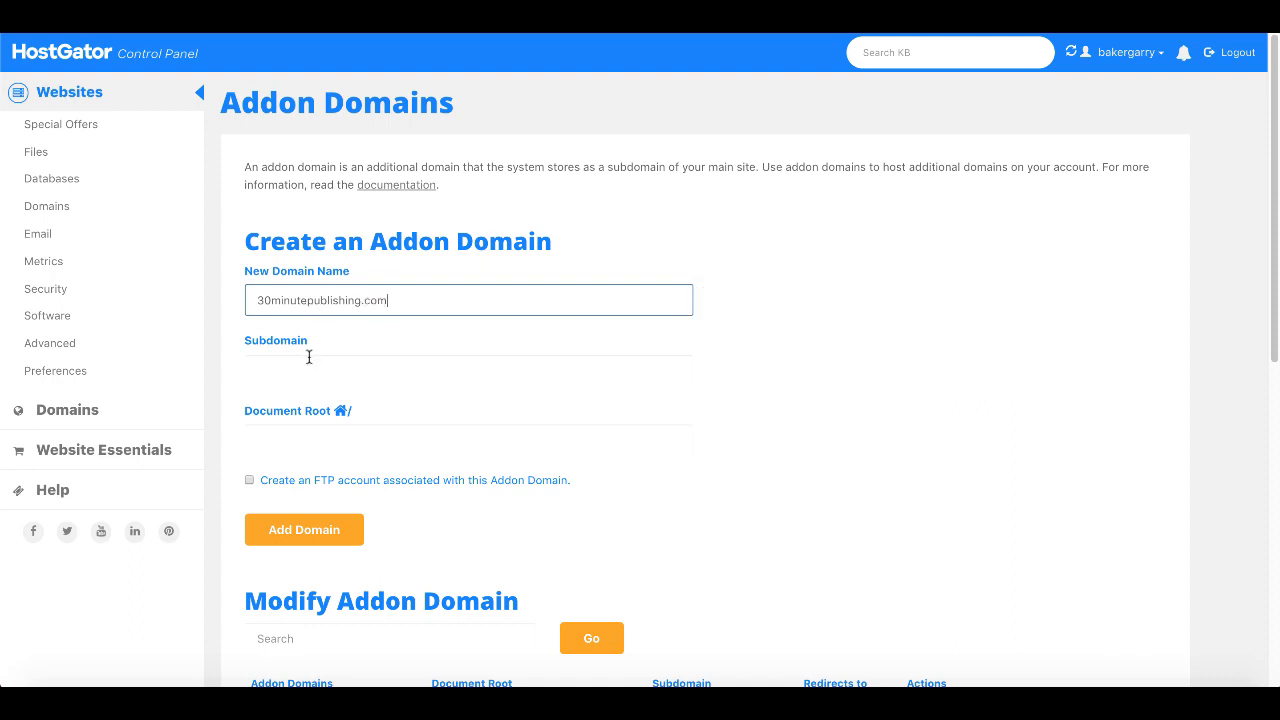
left_click(307, 363)
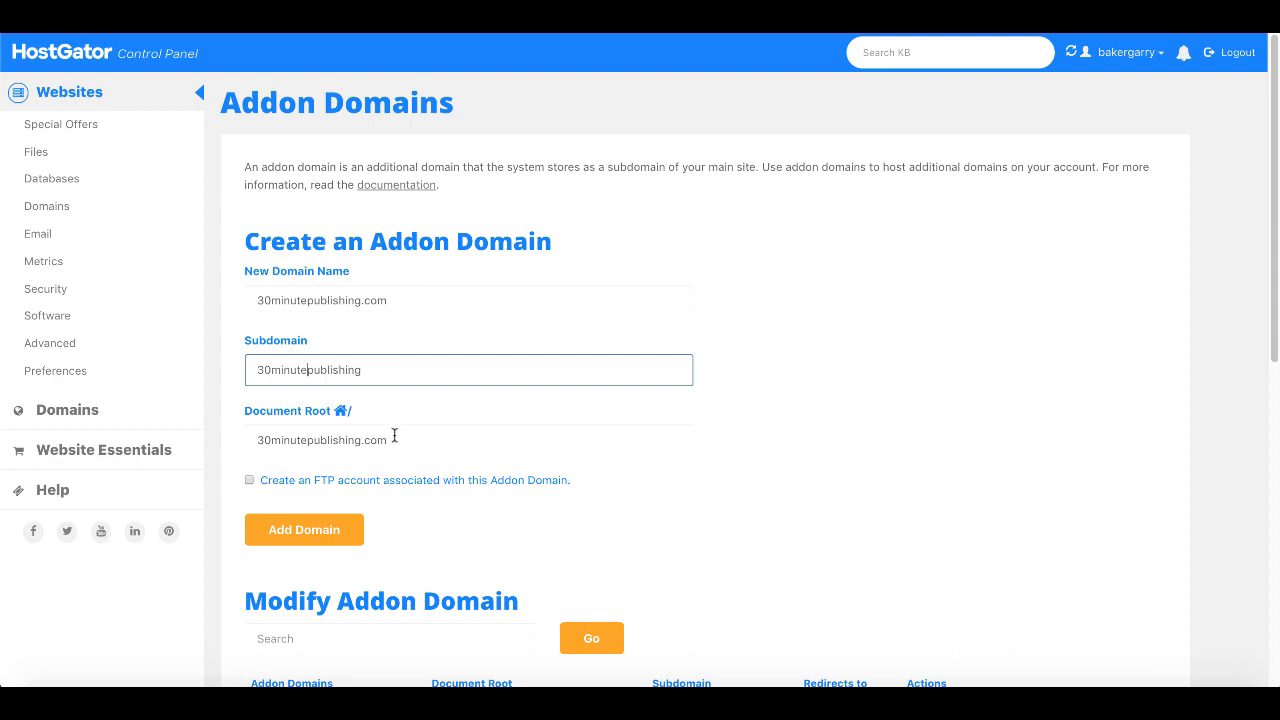
scroll(394, 437, "down", 1)
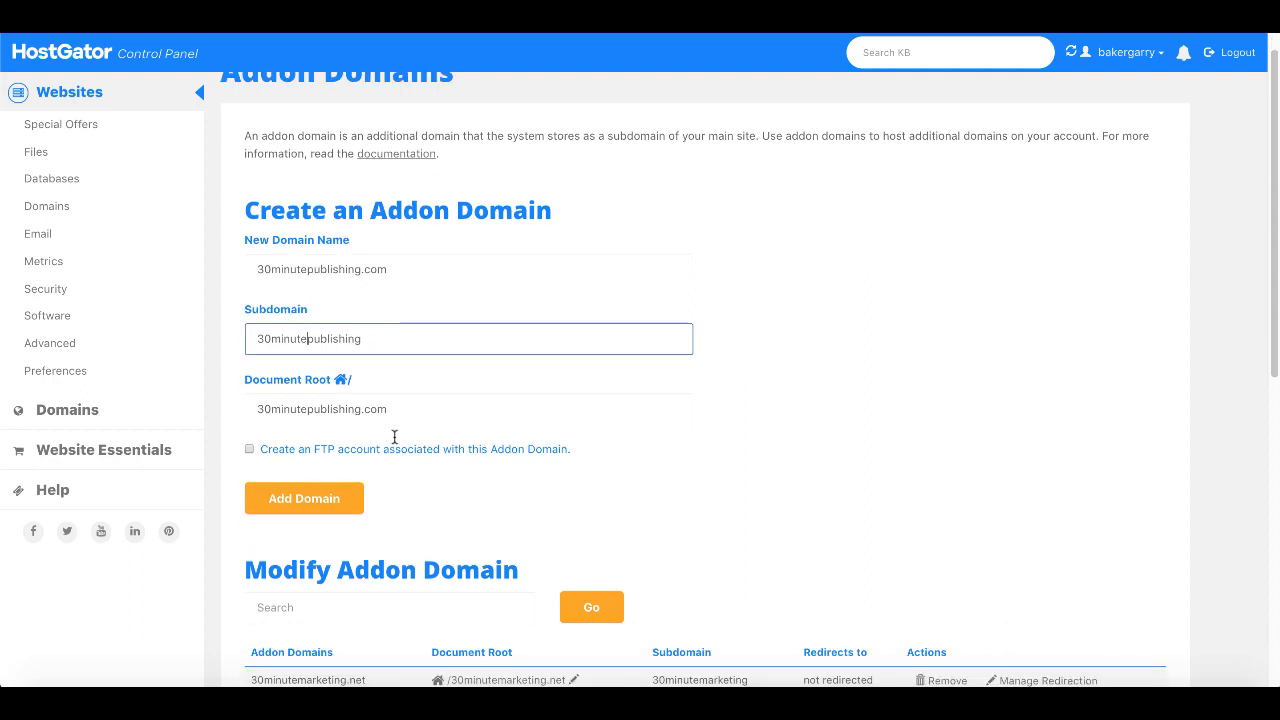
scroll(394, 443, "down", 1)
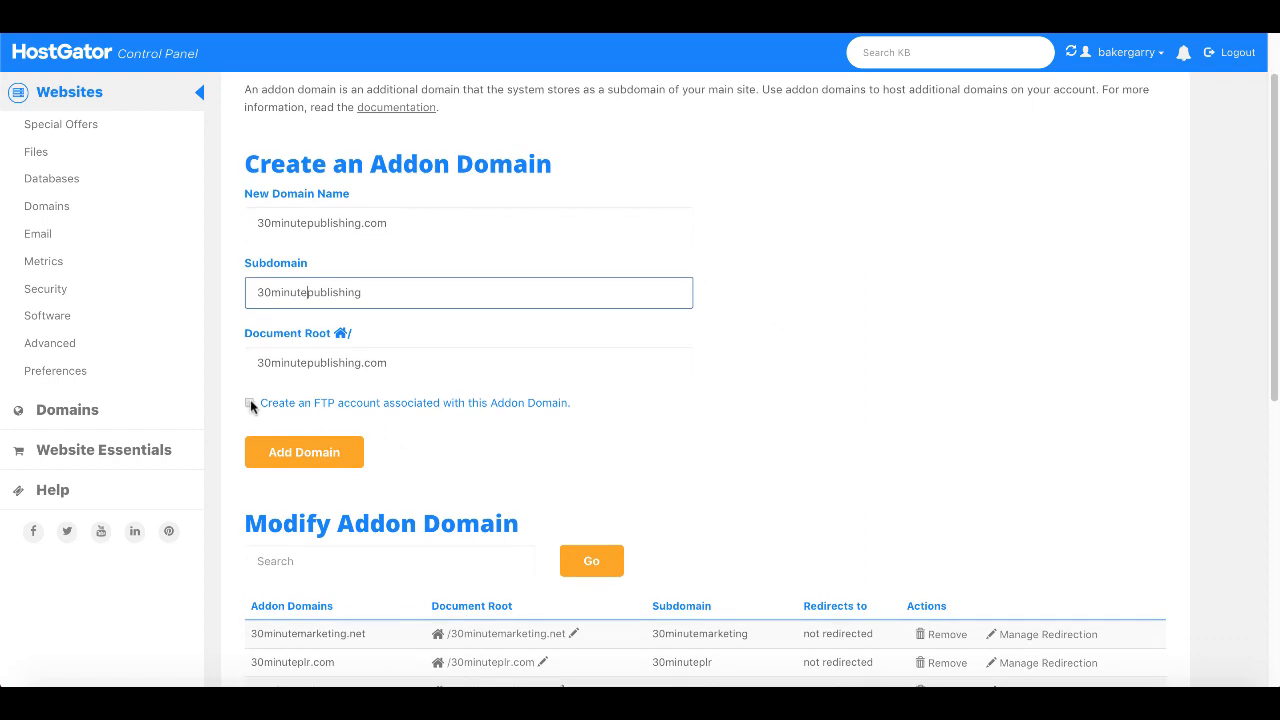
- Add the 30minutepublishing.com addon domain, view its folder in File Manager, and return home
left_click(338, 462)
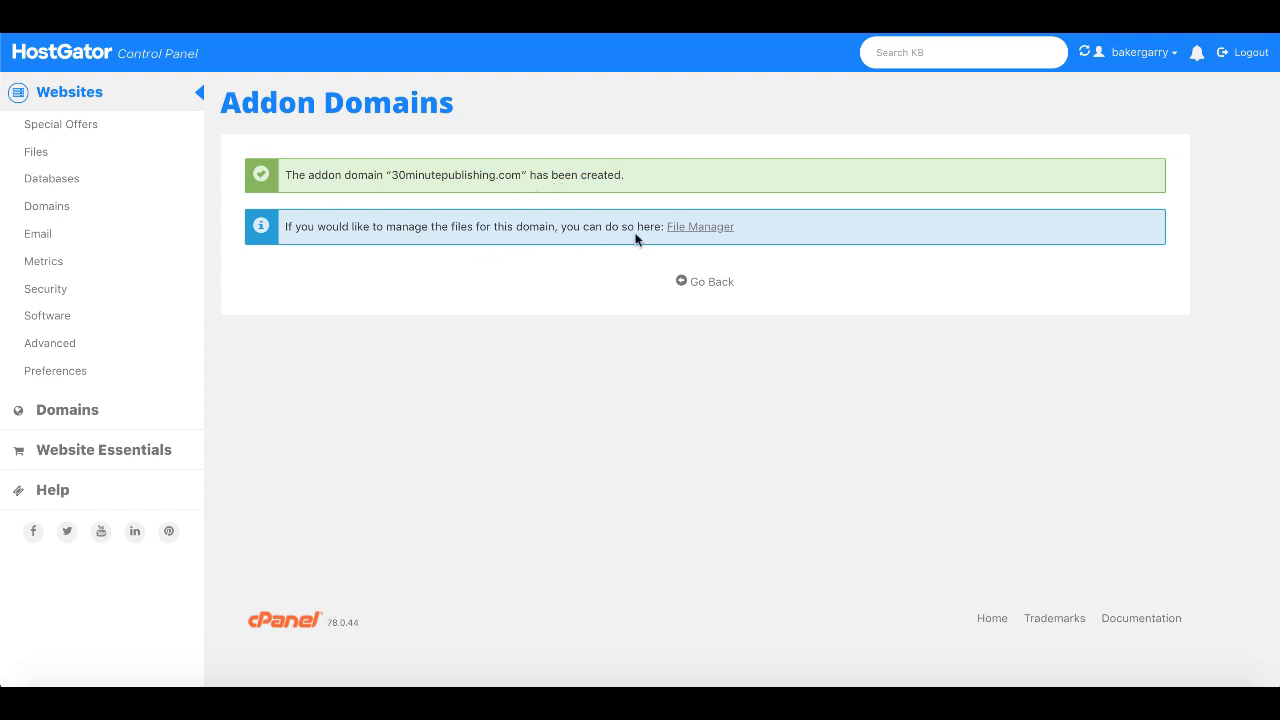
left_click(707, 228)
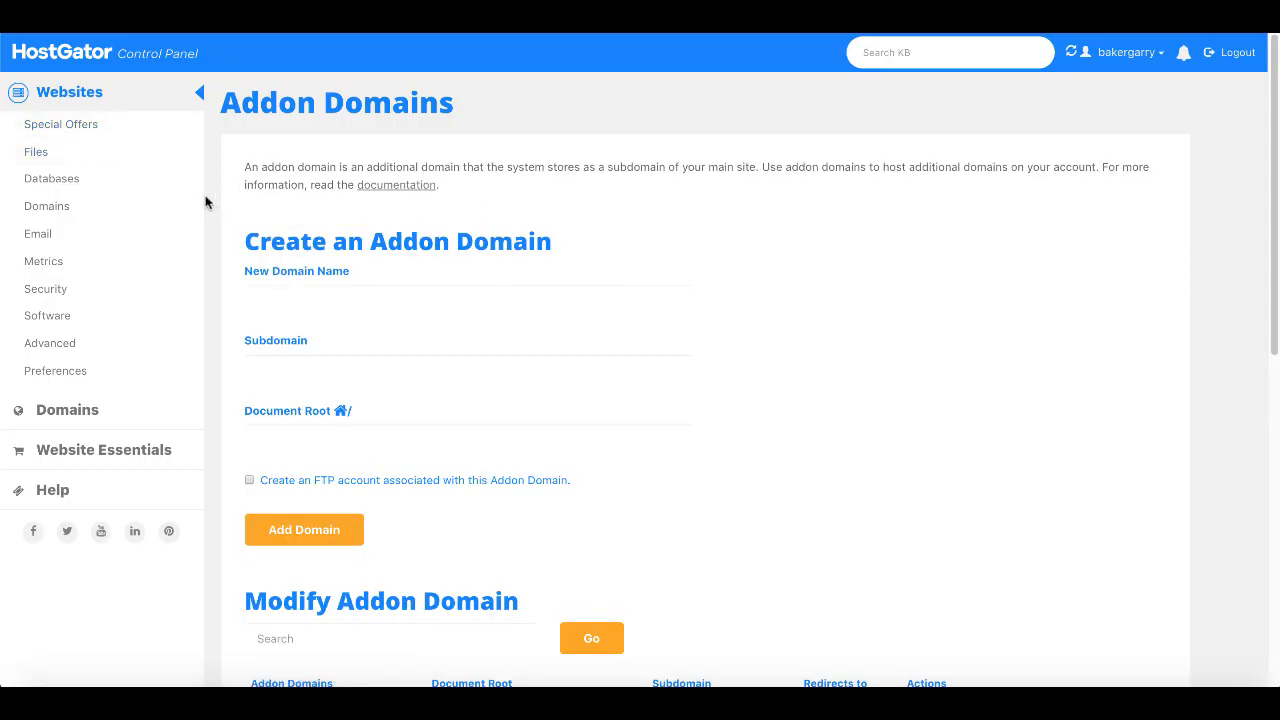
left_click(85, 133)
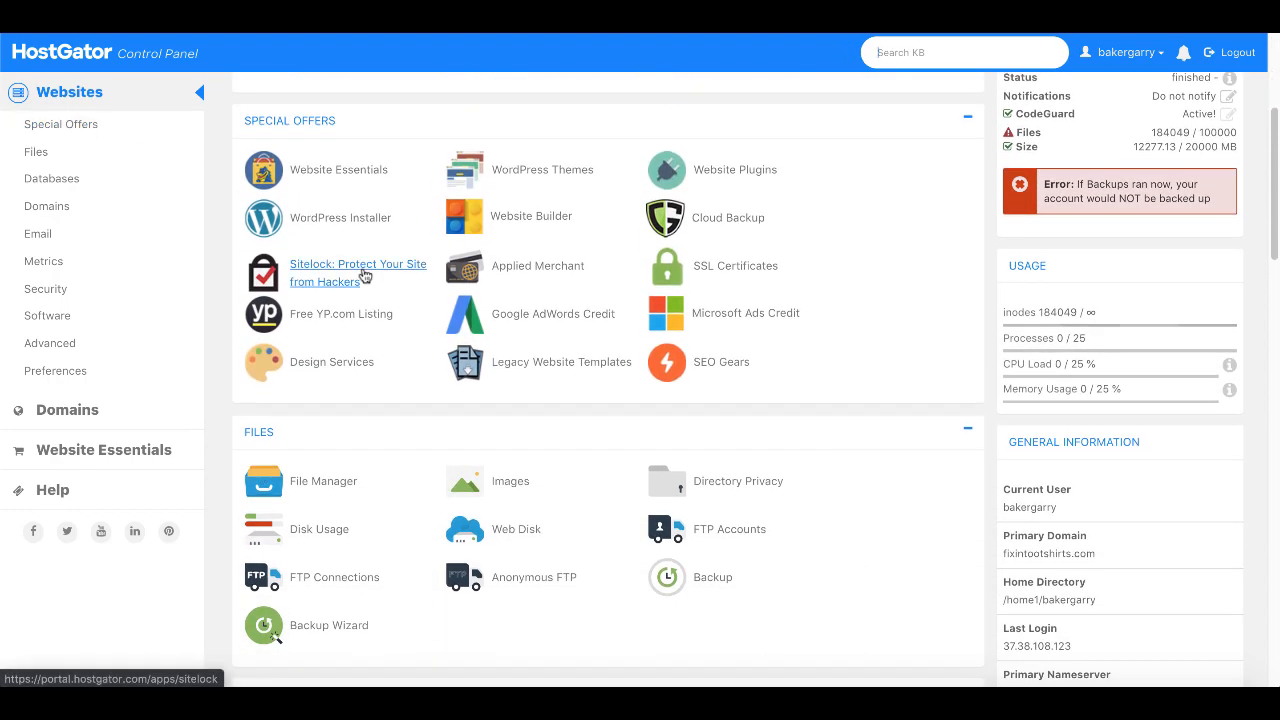
- Start the WordPress installer on 30minutepublishing.com with a blank install directory
left_click(333, 227)
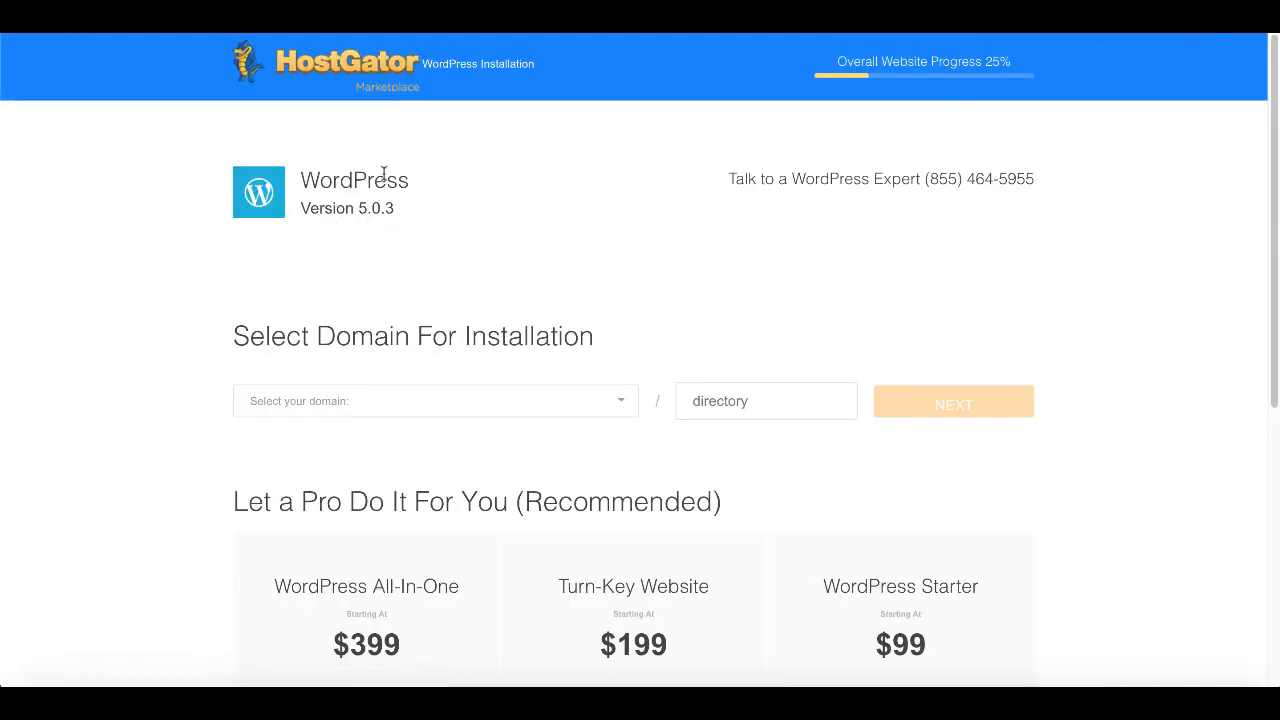
left_click(620, 403)
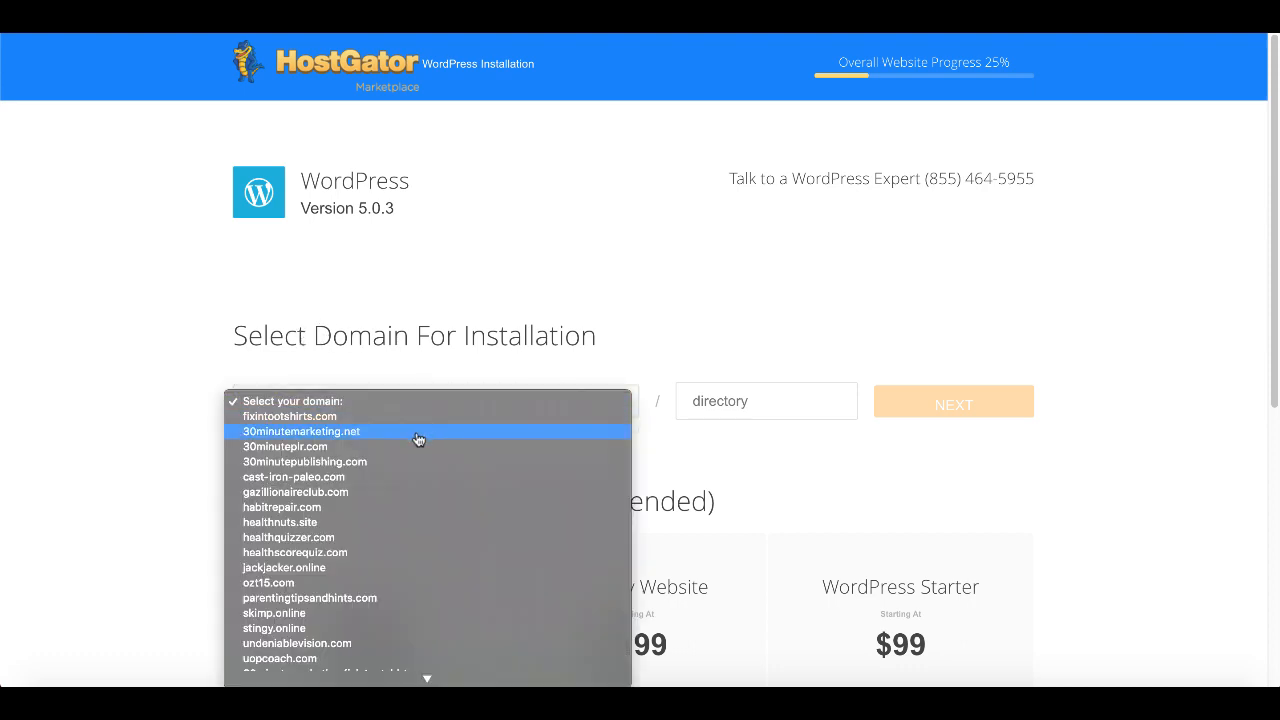
left_click(380, 462)
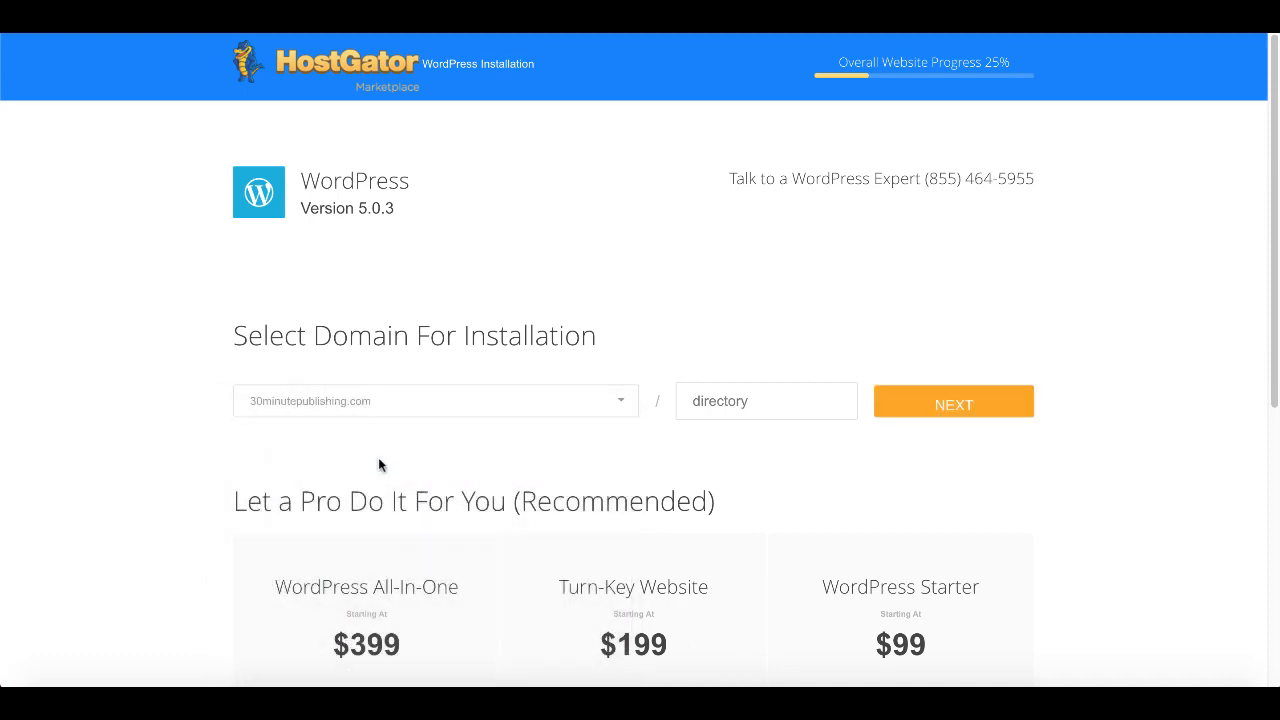
left_click(750, 398)
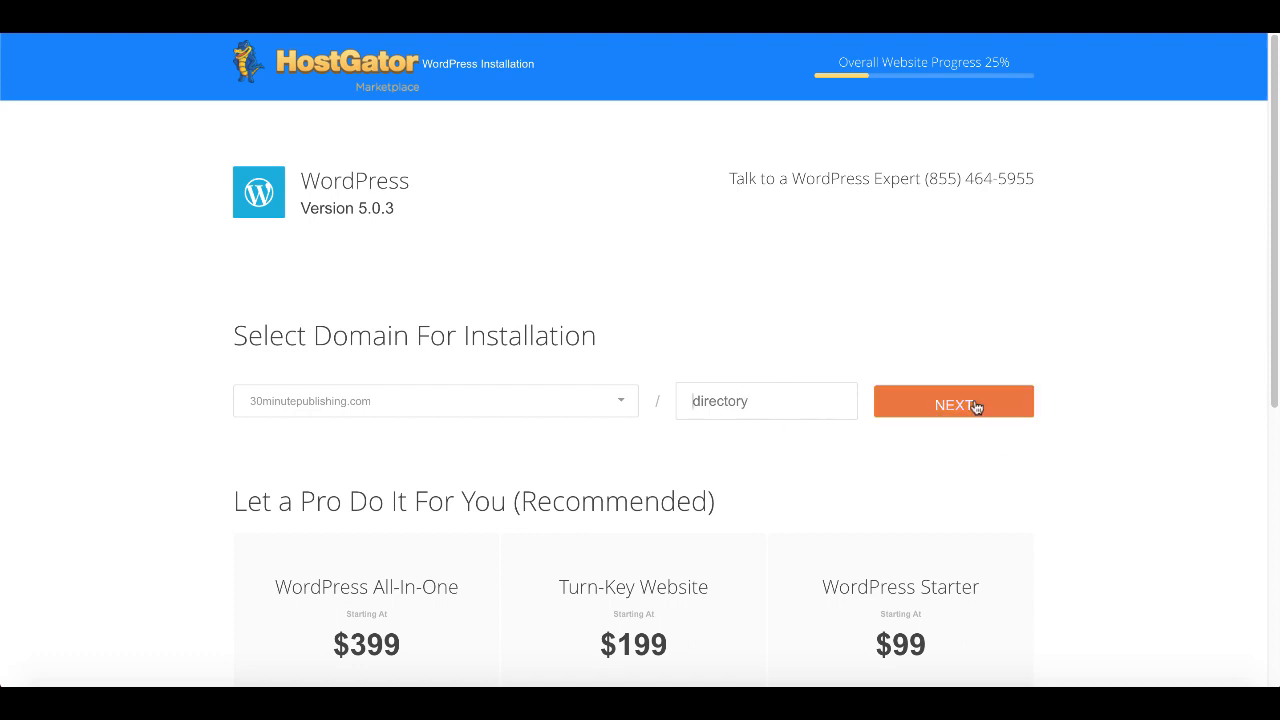
left_click(968, 404)
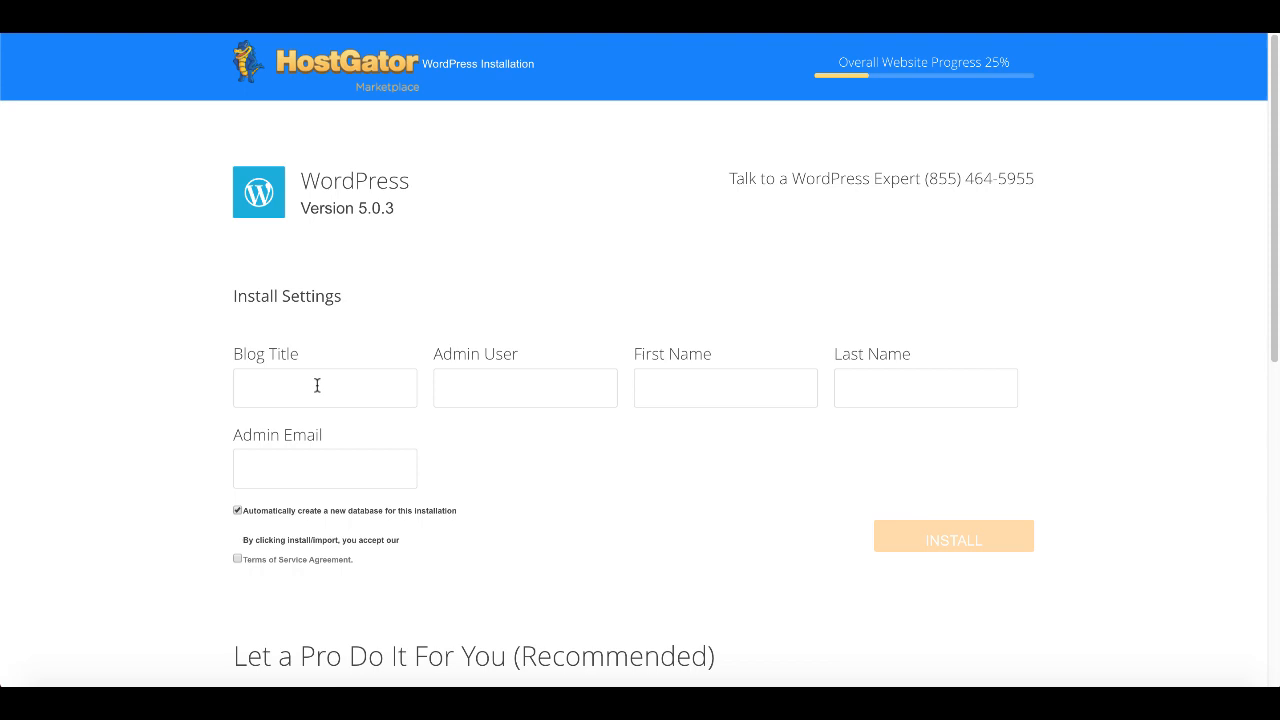
- Enter blog title 30minutepublishing.com and admin user 'admin', autofill name and email, accept the terms
type("0minutepublishing.com")
key("BackSpace")
left_click(472, 384)
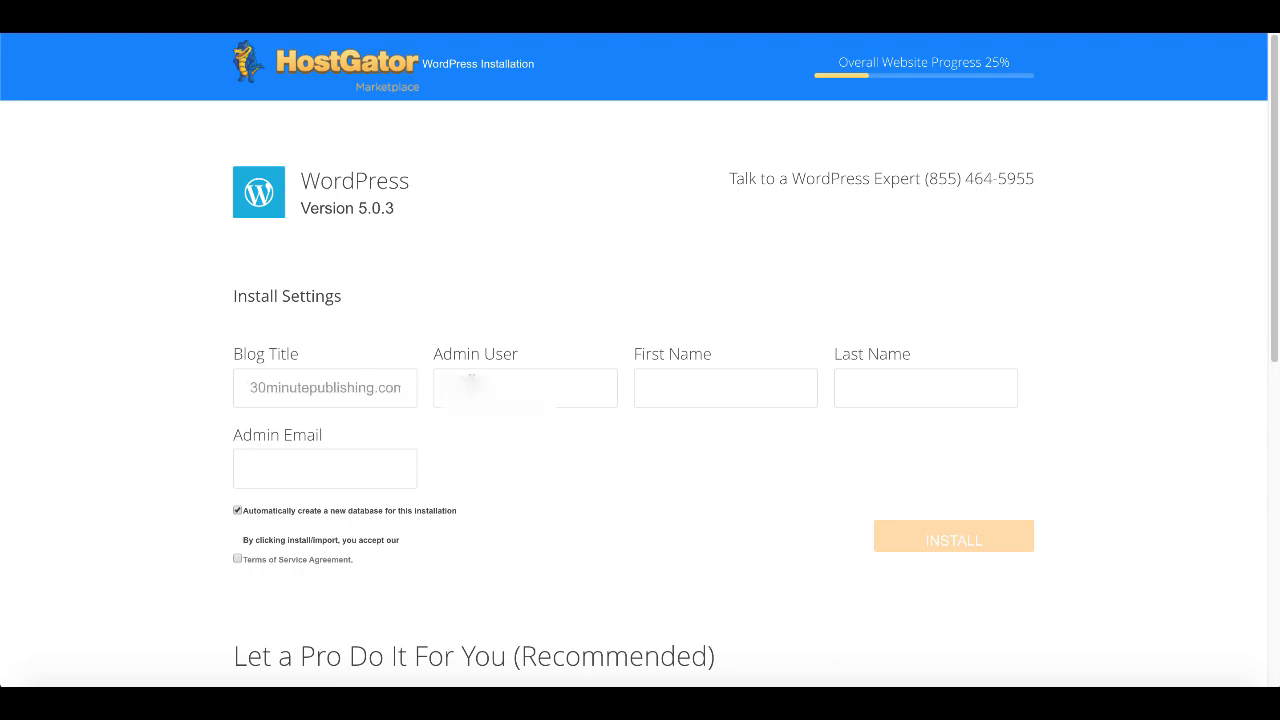
type("admin")
left_click(306, 483)
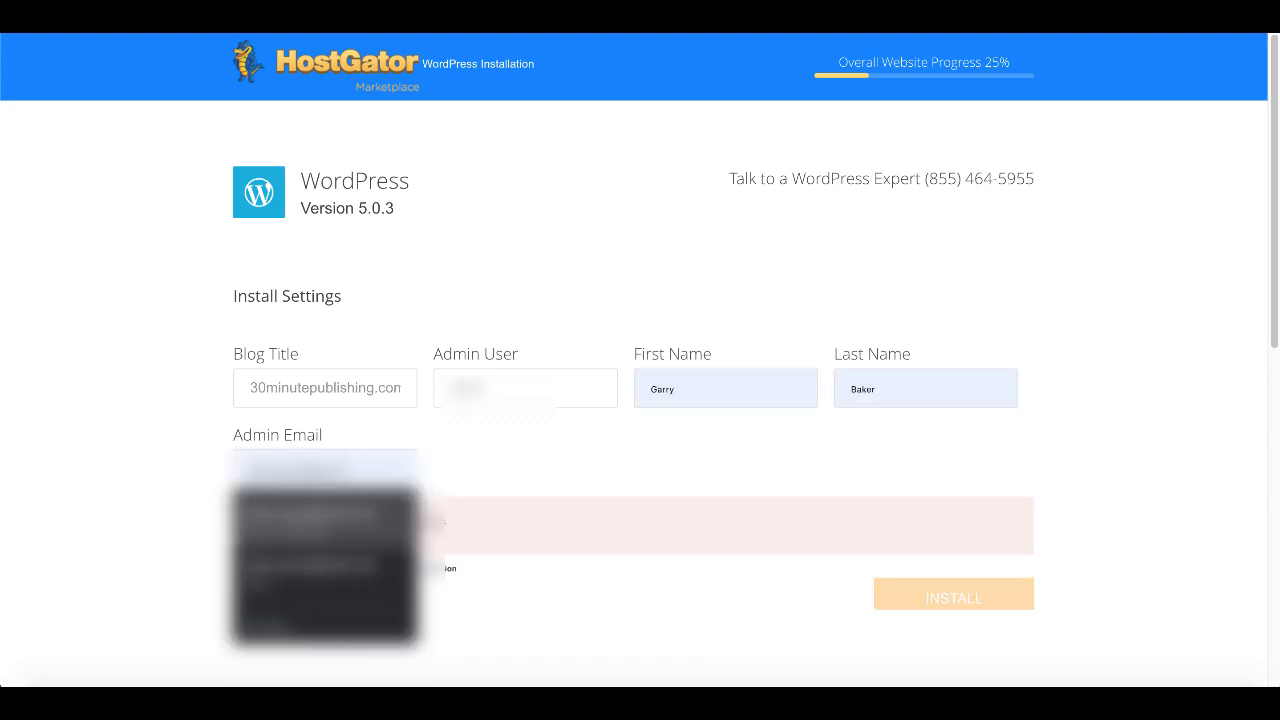
left_click(305, 515)
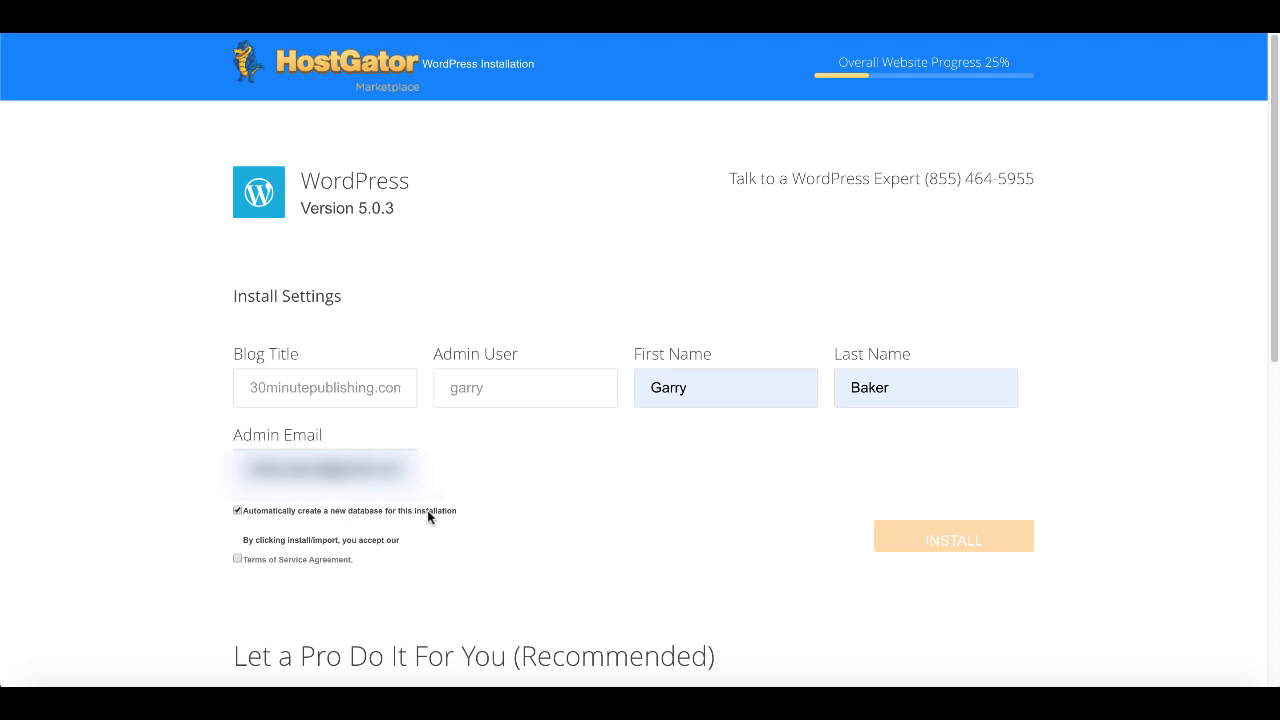
left_click(238, 560)
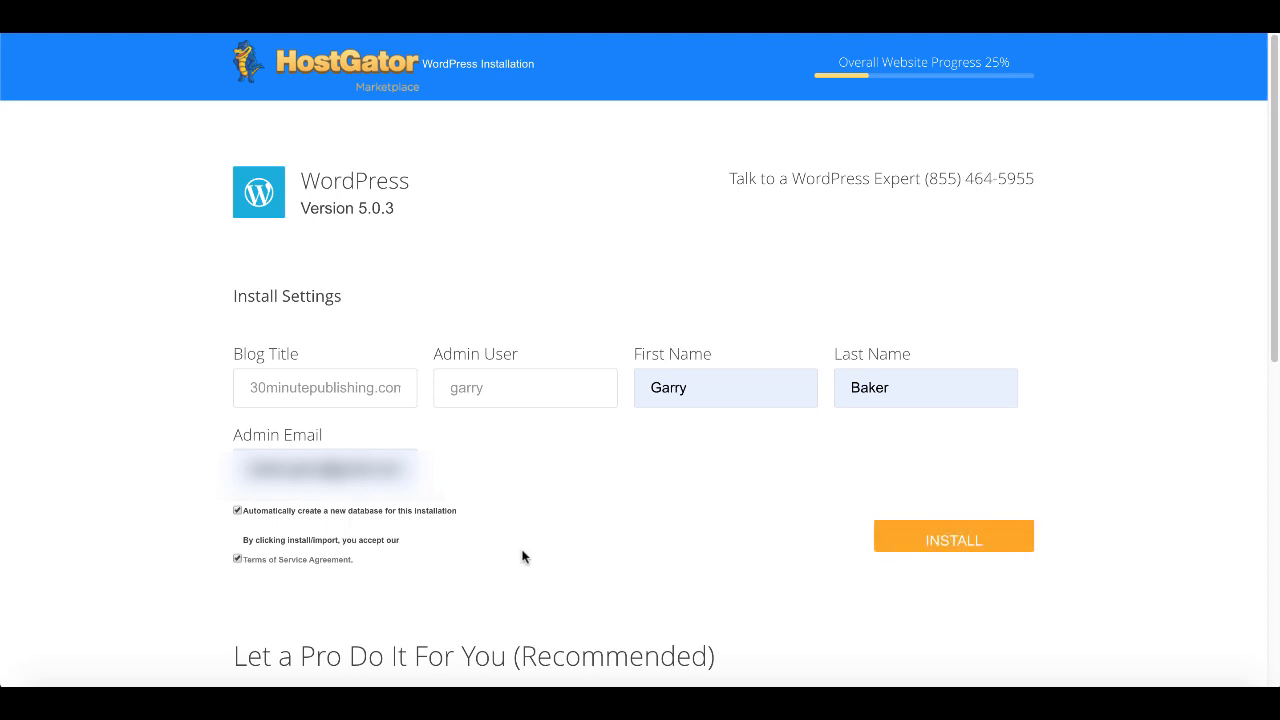
- Run the WordPress install, then go to 30minutepublishing.com's WordPress login page
left_click(942, 541)
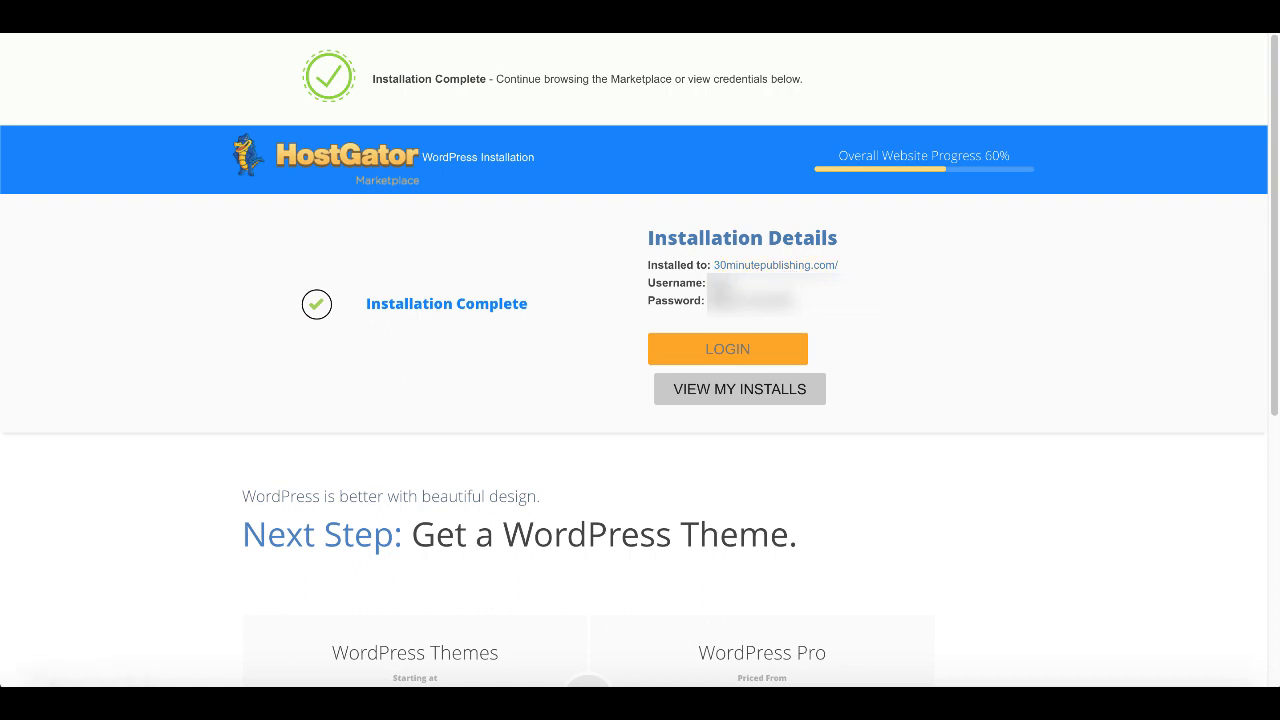
left_click(726, 352)
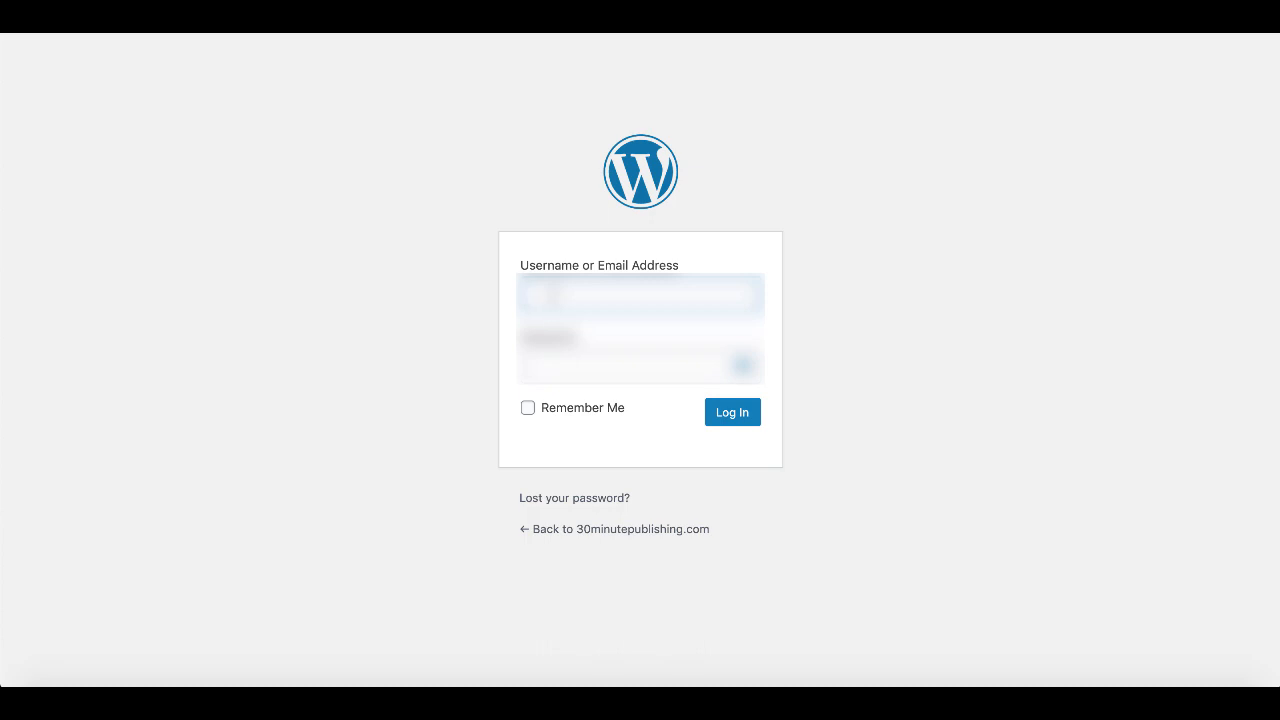
- Log in to WordPress as 'admin' with the saved password, skip saving the login, and pass the admin email check
type("admin")
key("Tab")
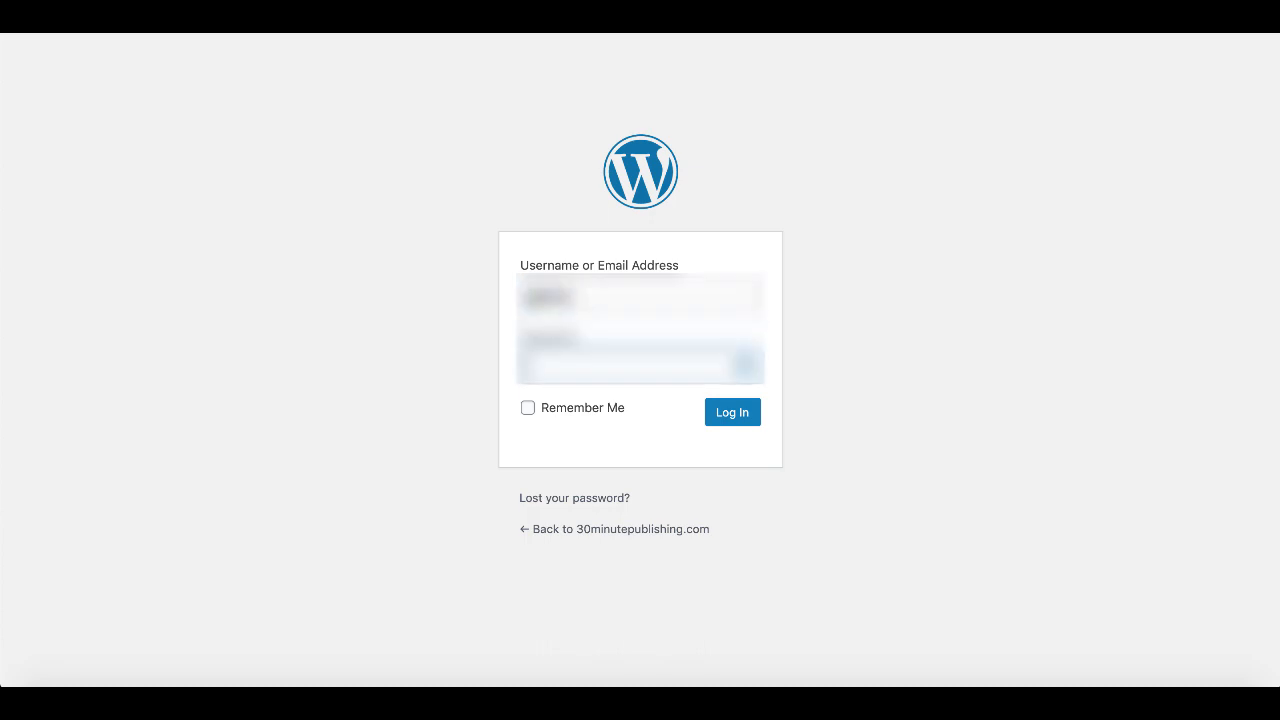
key("super+v")
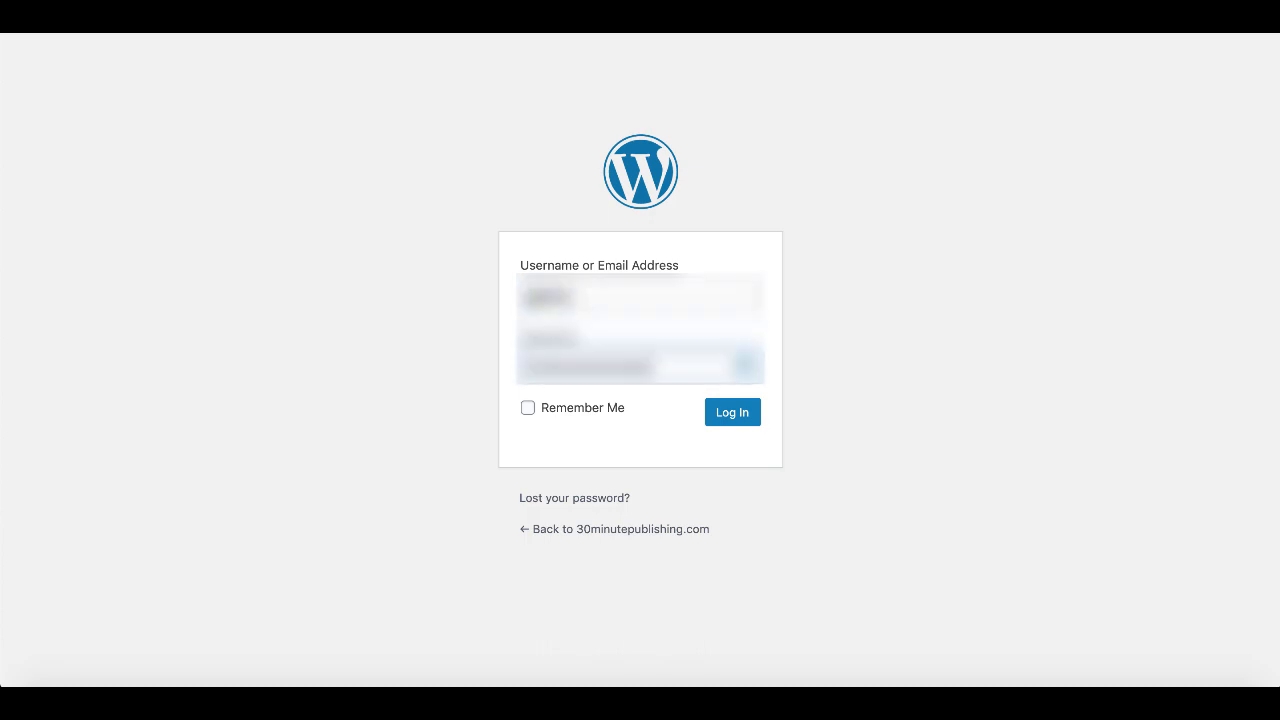
left_click(729, 415)
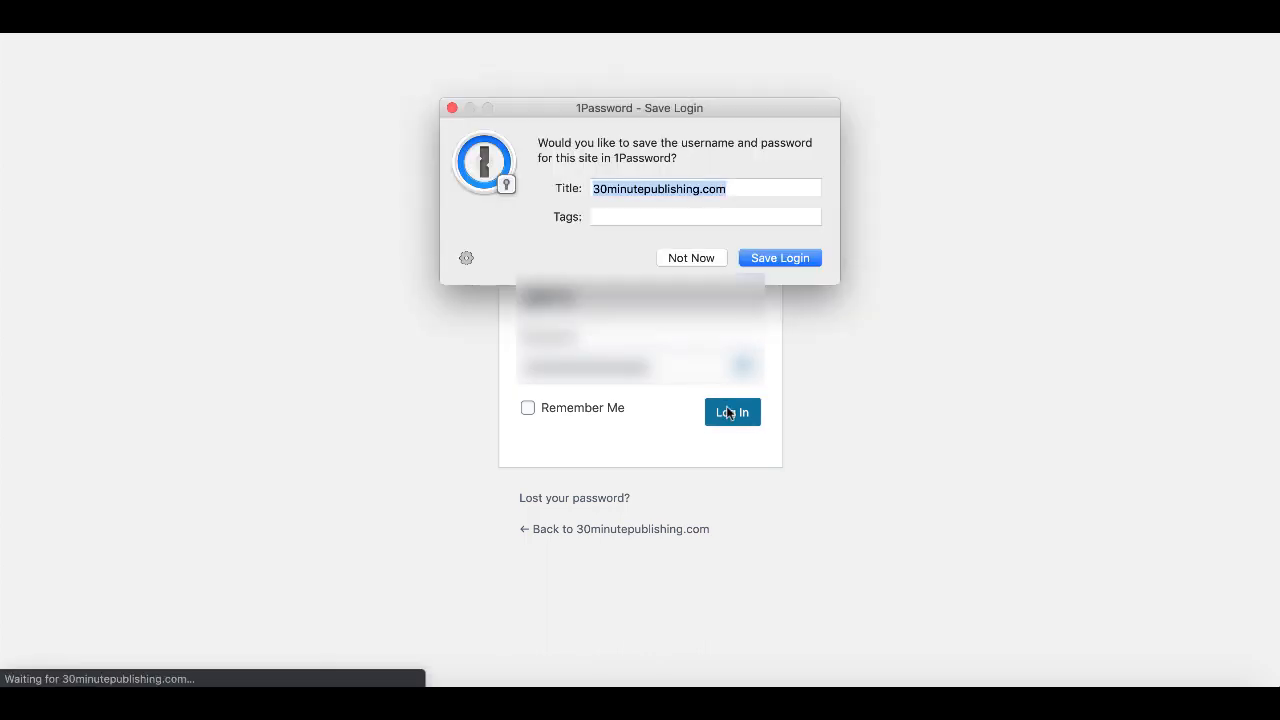
left_click(701, 255)
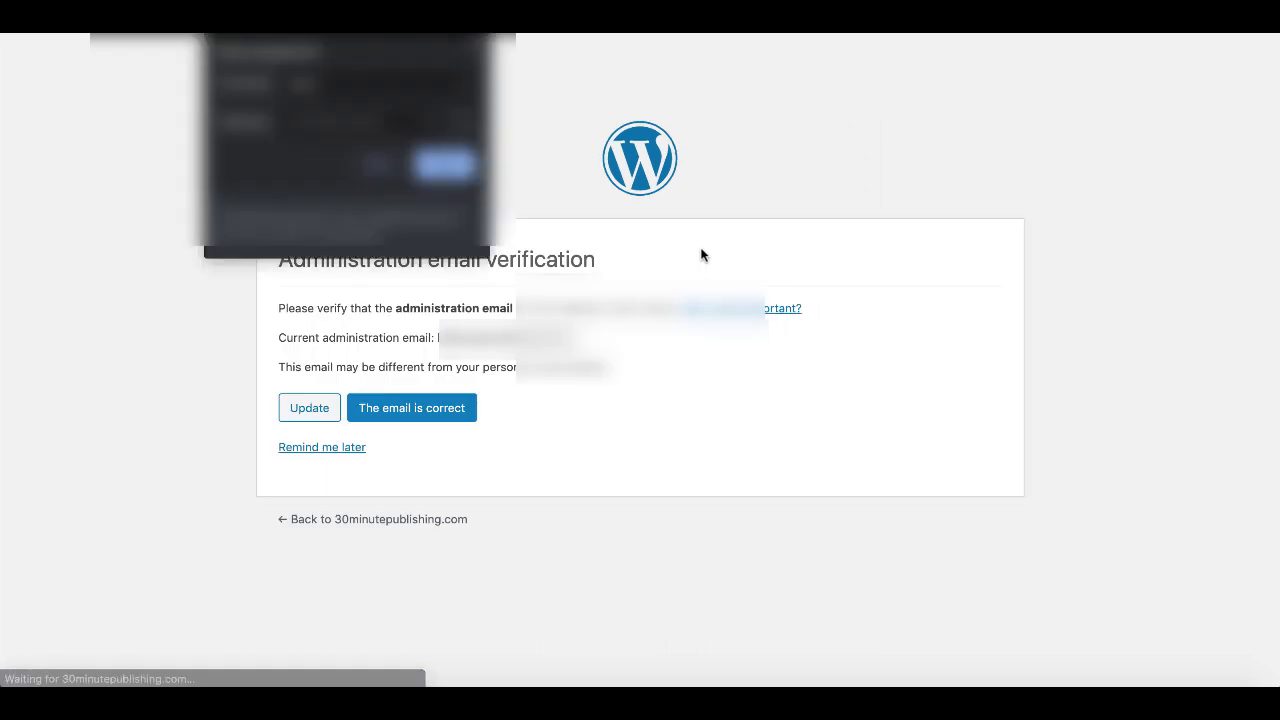
left_click(314, 407)
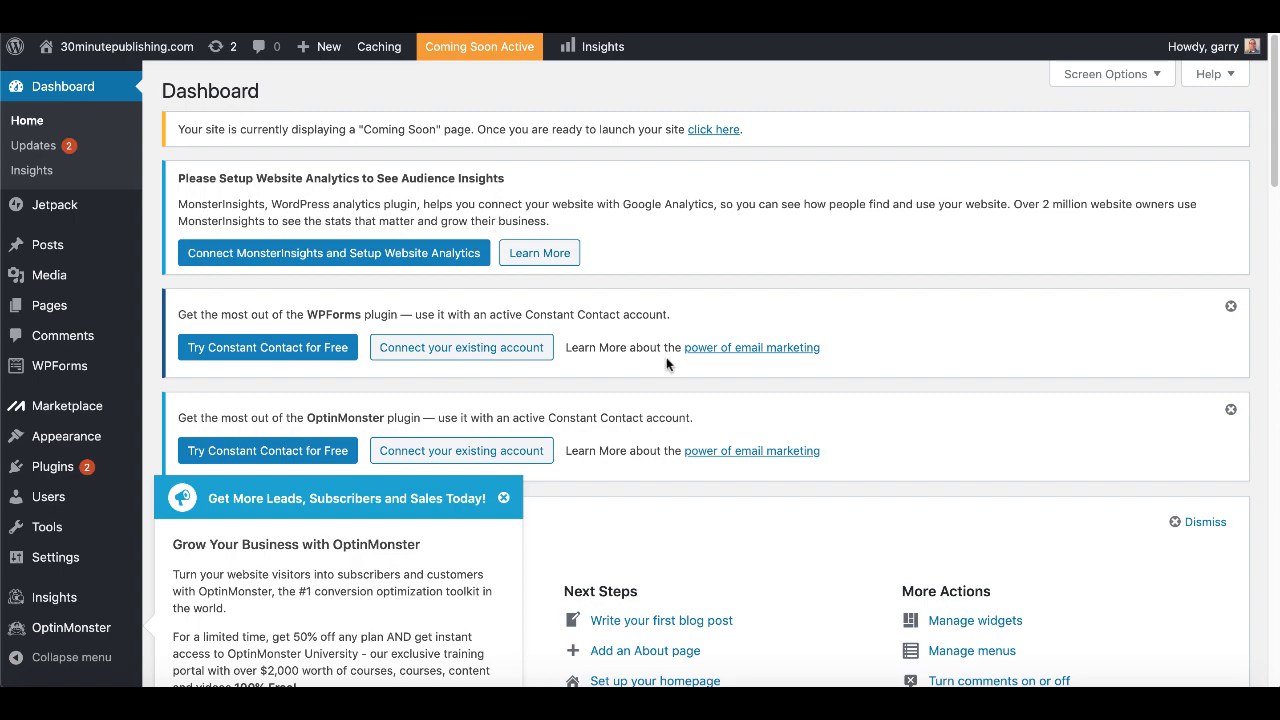
- Dismiss the OptinMonster promotion popup on the WordPress Dashboard and look over the dashboard
scroll(666, 360, "down", 3)
scroll(668, 363, "down", 15)
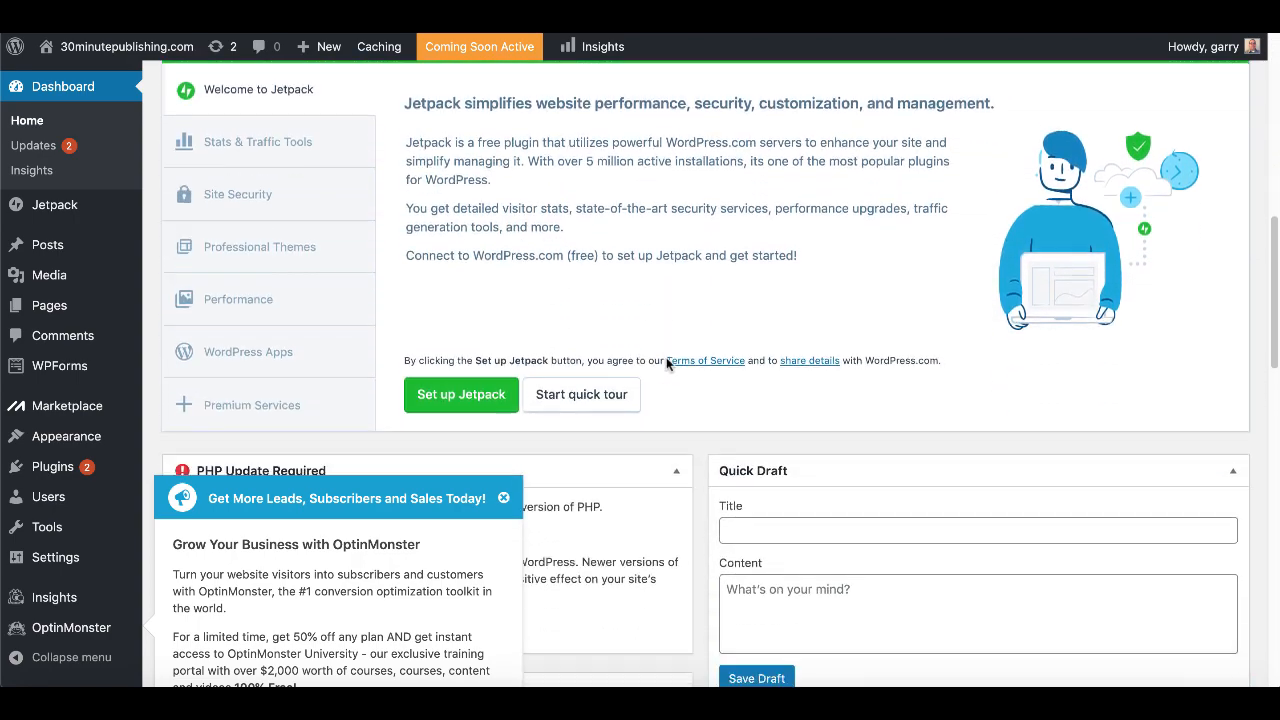
scroll(668, 365, "up", 15)
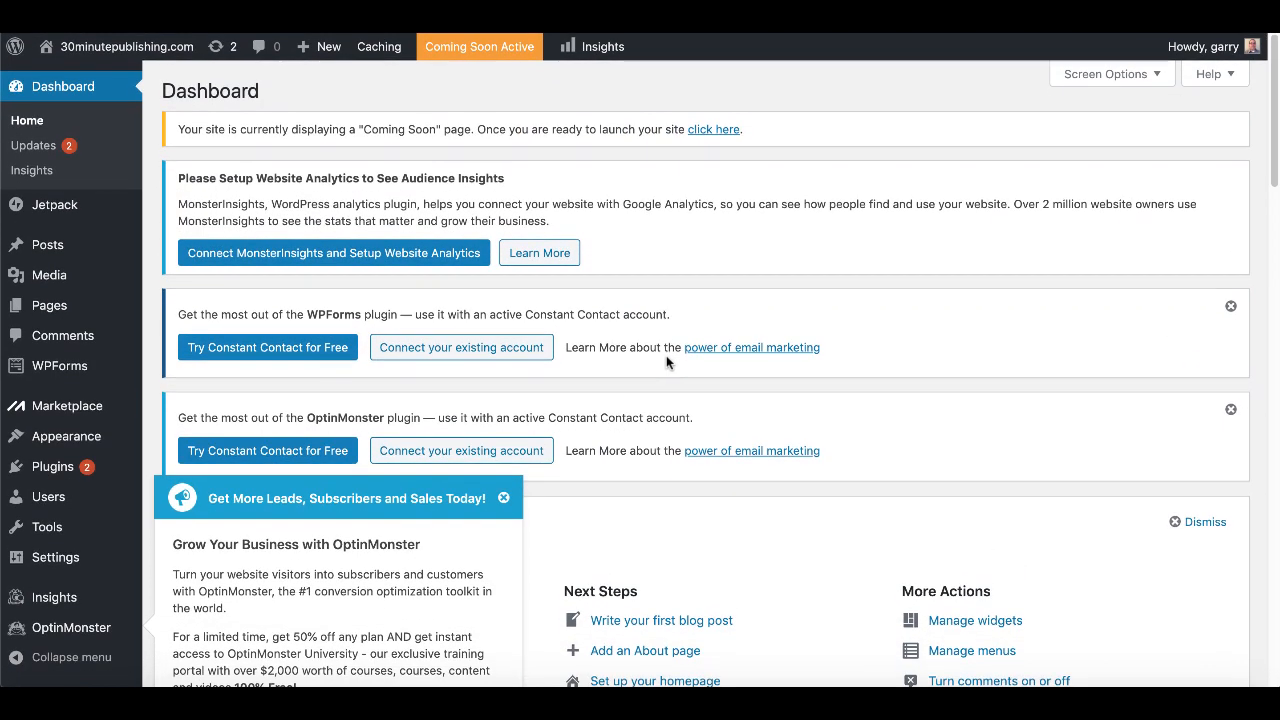
left_click(504, 498)
scroll(584, 519, "down", 5)
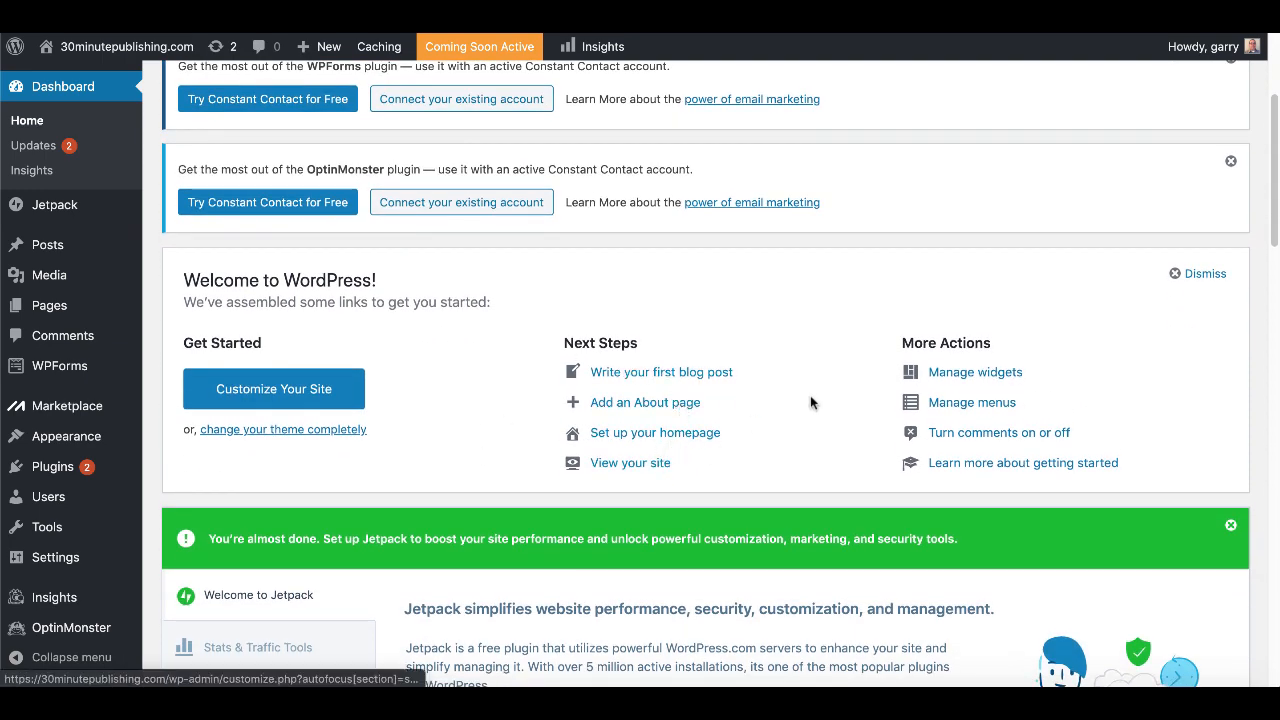
scroll(829, 457, "down", 1)
scroll(829, 457, "up", 6)
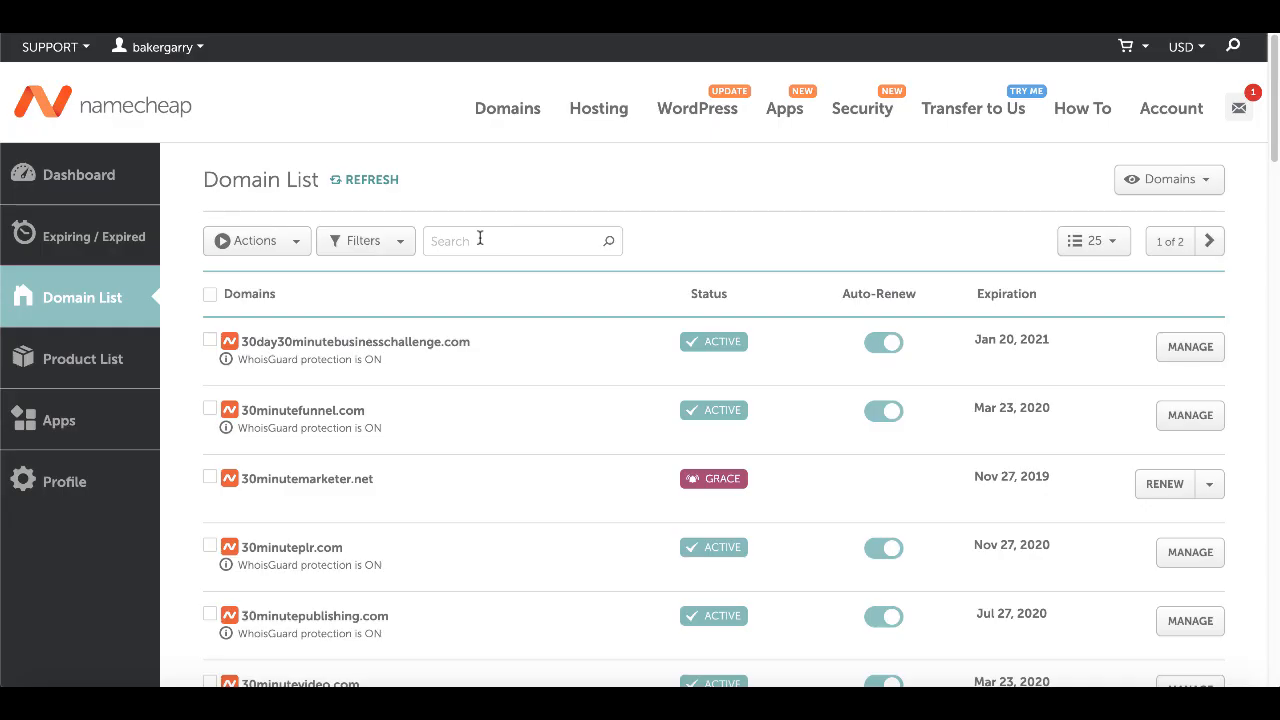
- Filter the Namecheap Domain List by '30minutep' and open management for 30minutepublishing.com
type("30minutep")
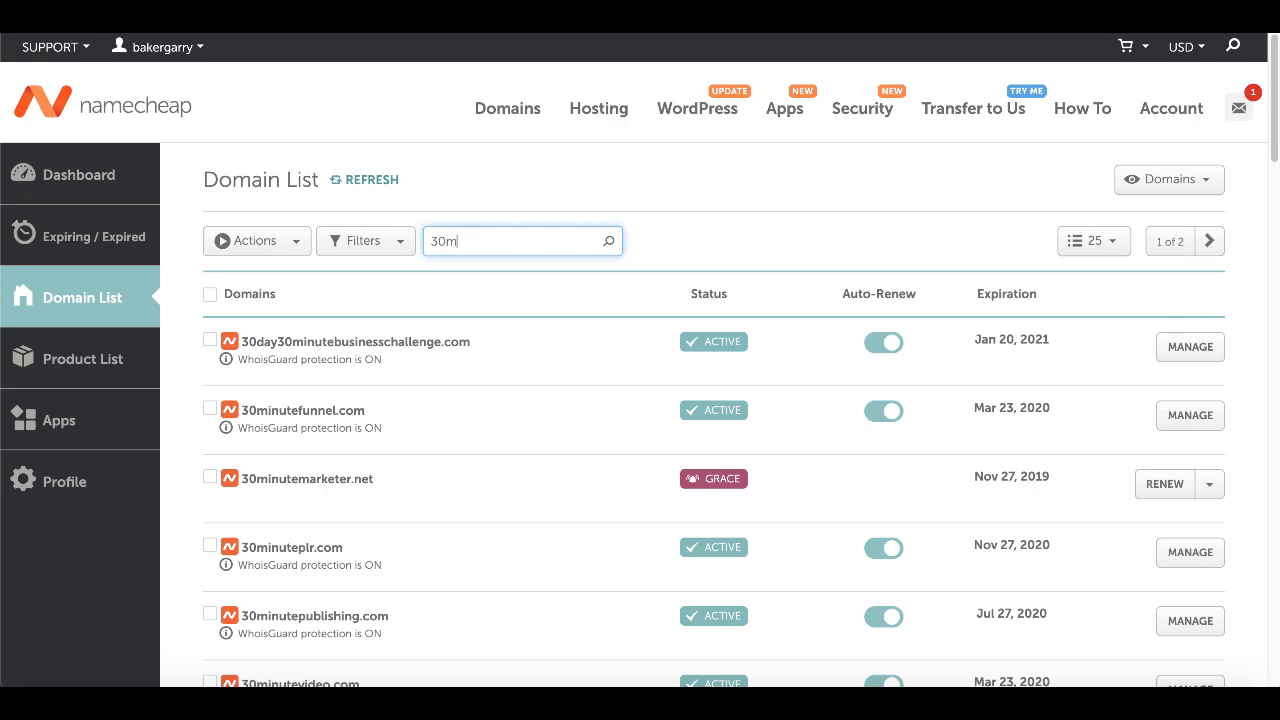
left_click(1171, 416)
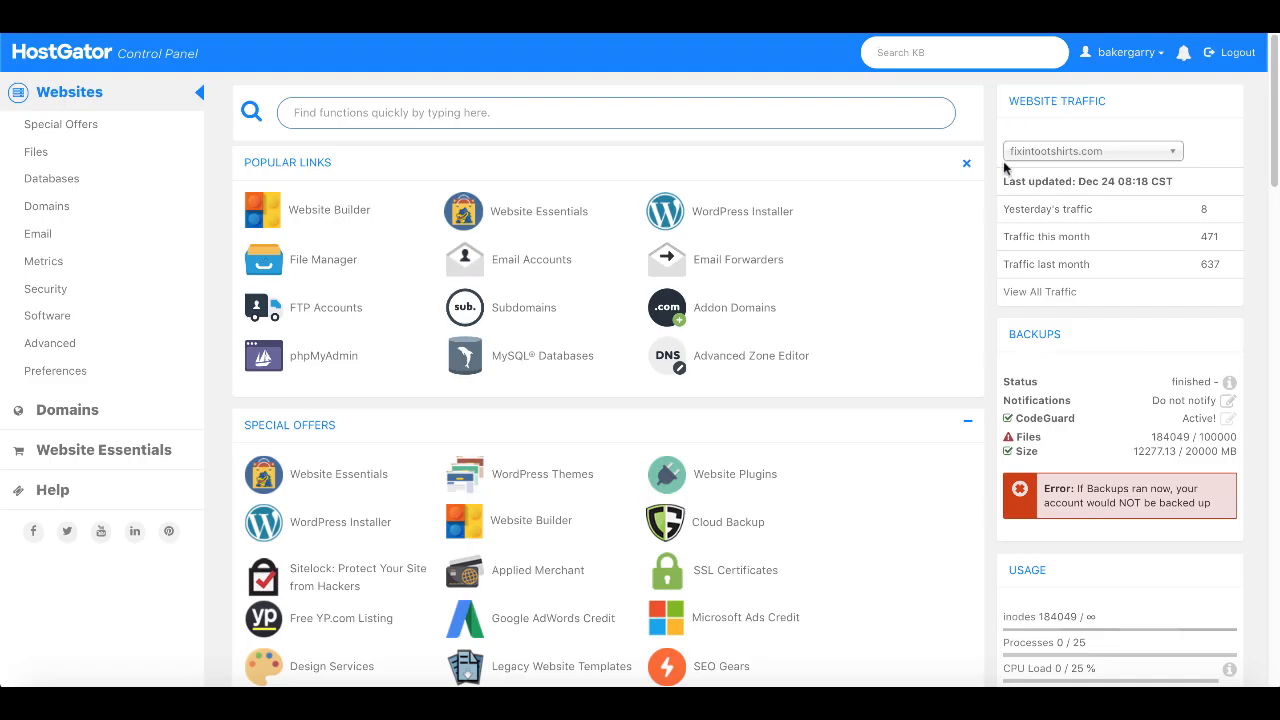
- Scroll through cPanel's General Information to check the HostGator nameservers
scroll(1060, 444, "down", 3)
scroll(1060, 444, "down", 5)
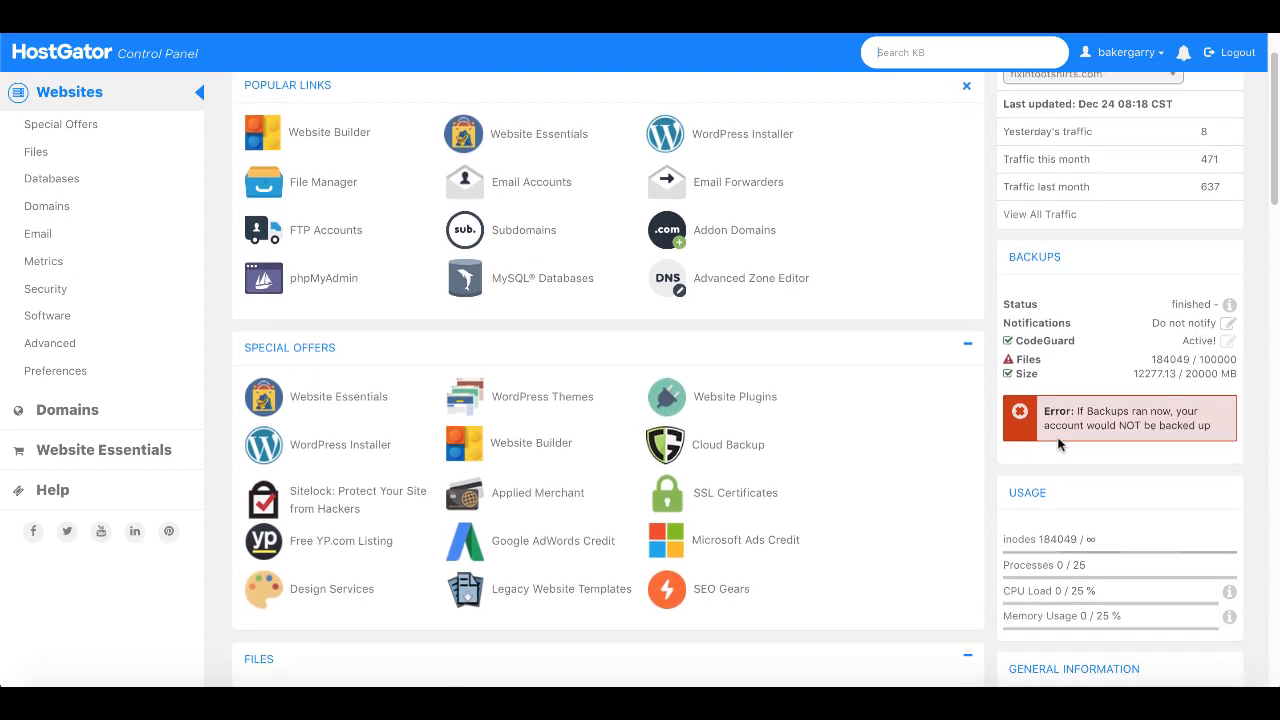
scroll(1060, 444, "down", 1)
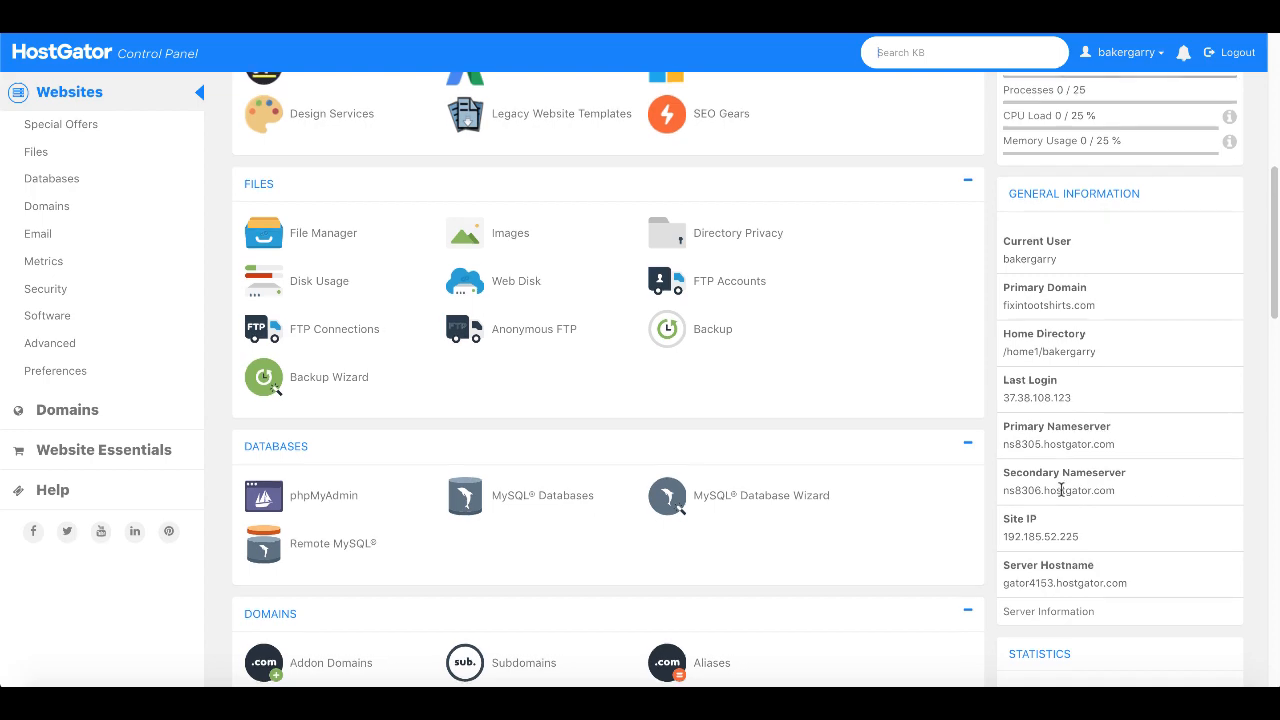
scroll(1062, 489, "up", 6)
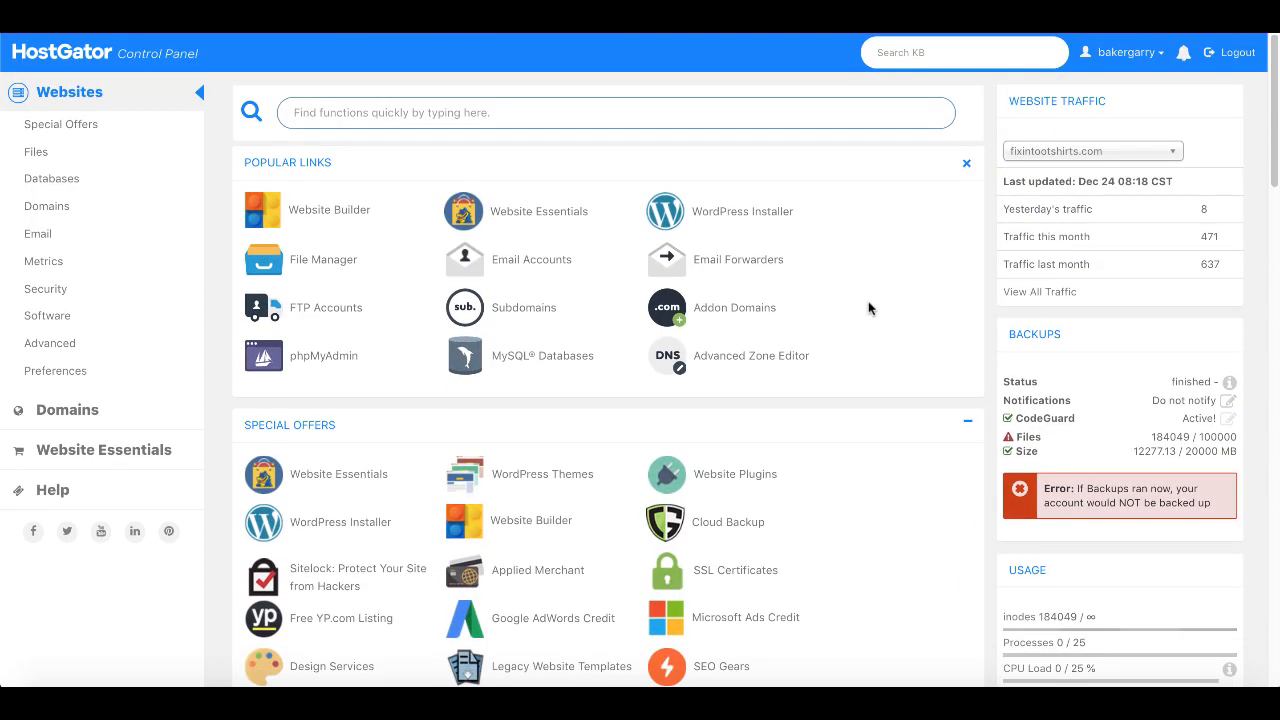
- Open File Manager and browse the WordPress files in the 30minutepublishing.com folder
left_click(344, 261)
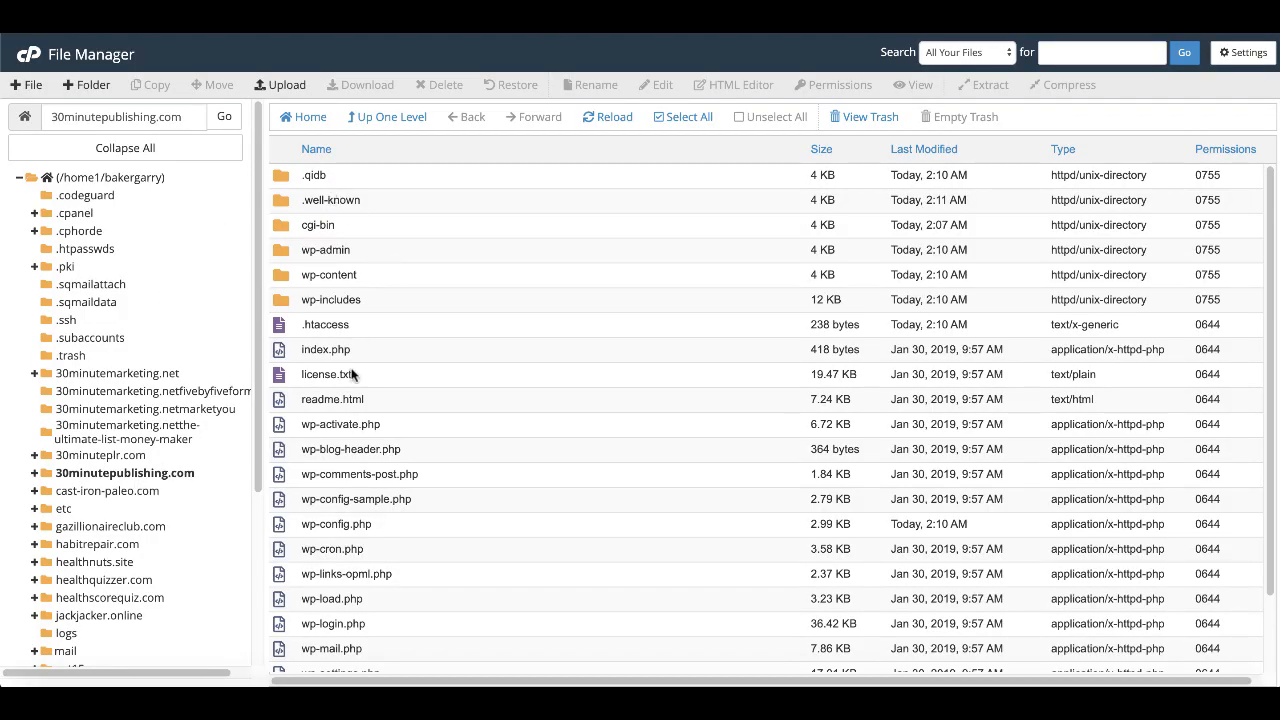
scroll(394, 510, "down", 1)
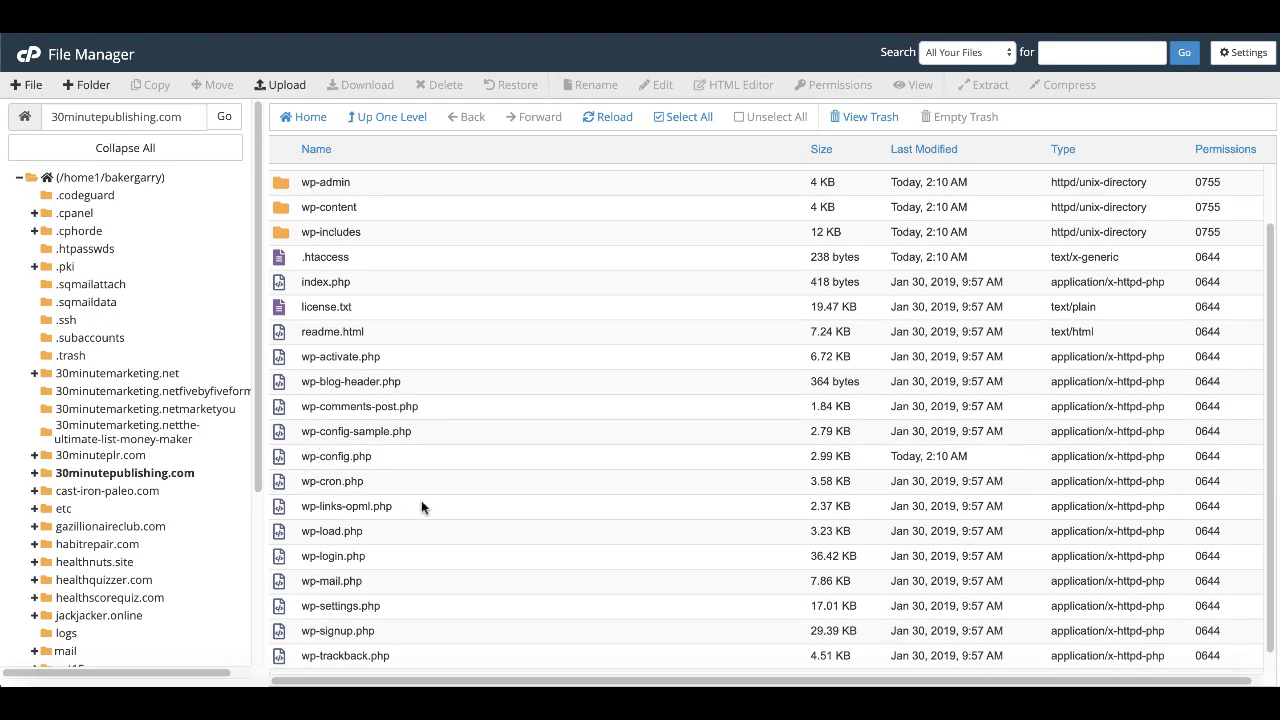
scroll(421, 507, "down", 1)
scroll(421, 507, "up", 2)
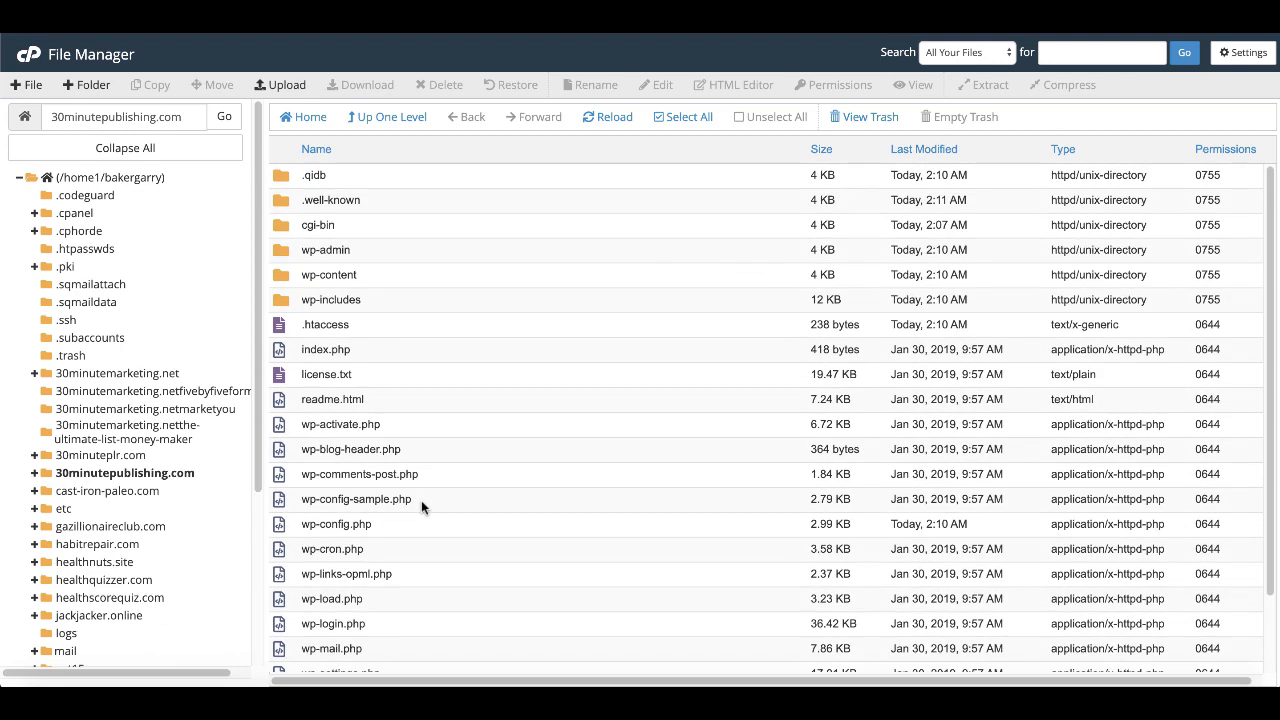